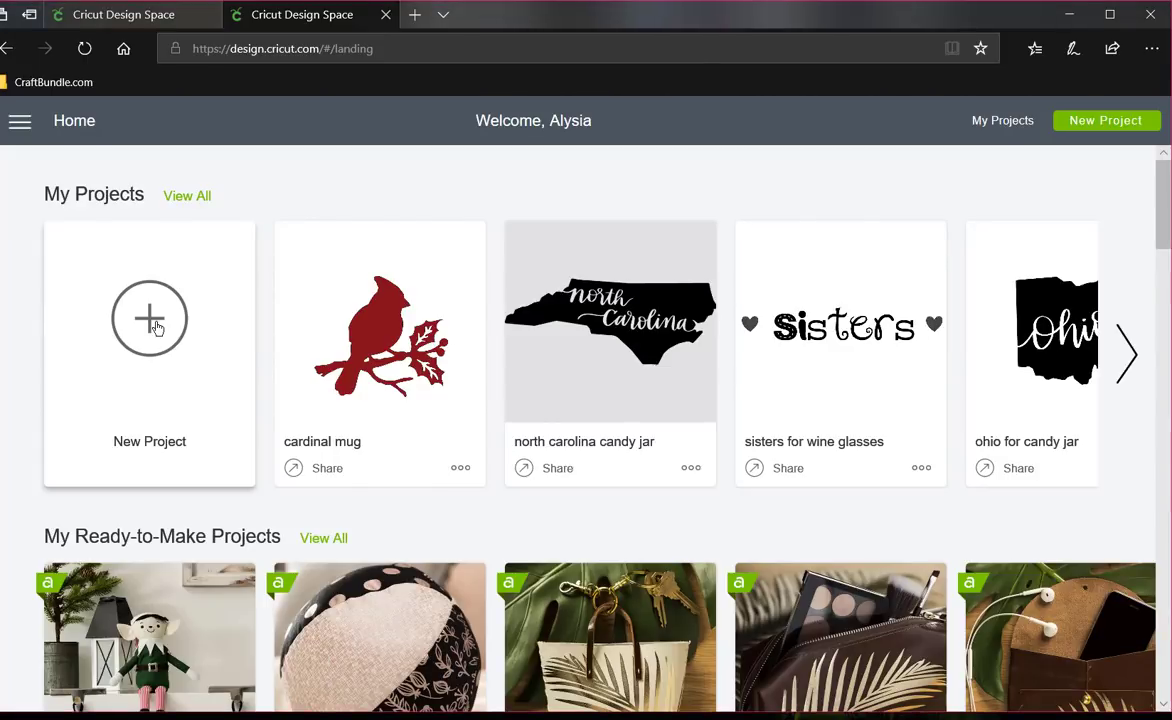
# - Start a new project and add the family name, preceded by "The", as a text line near the top of the canvas
pyautogui.click(155, 325)
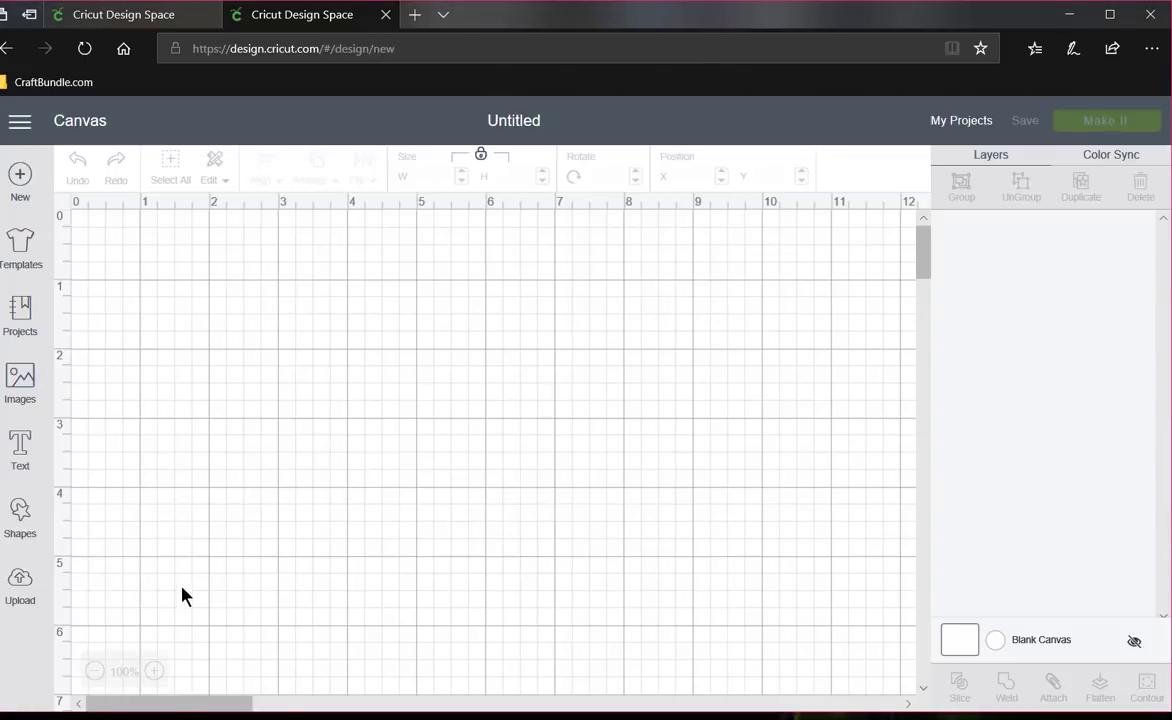
pyautogui.click(24, 454)
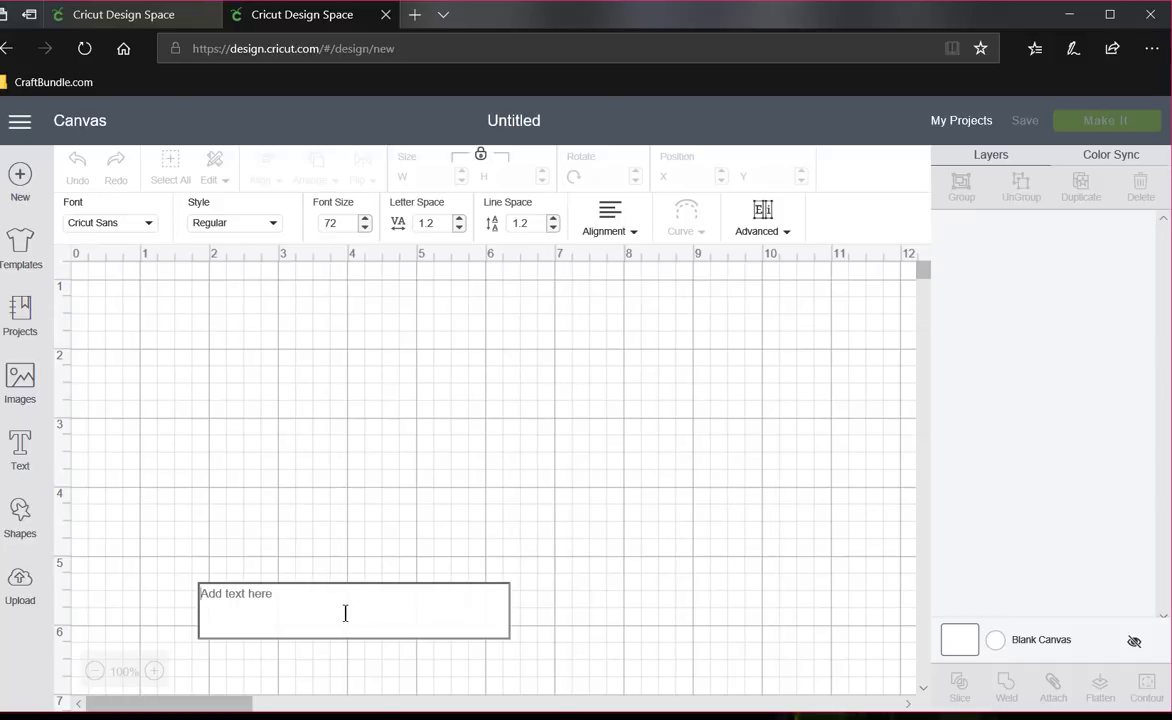
pyautogui.write('The ')
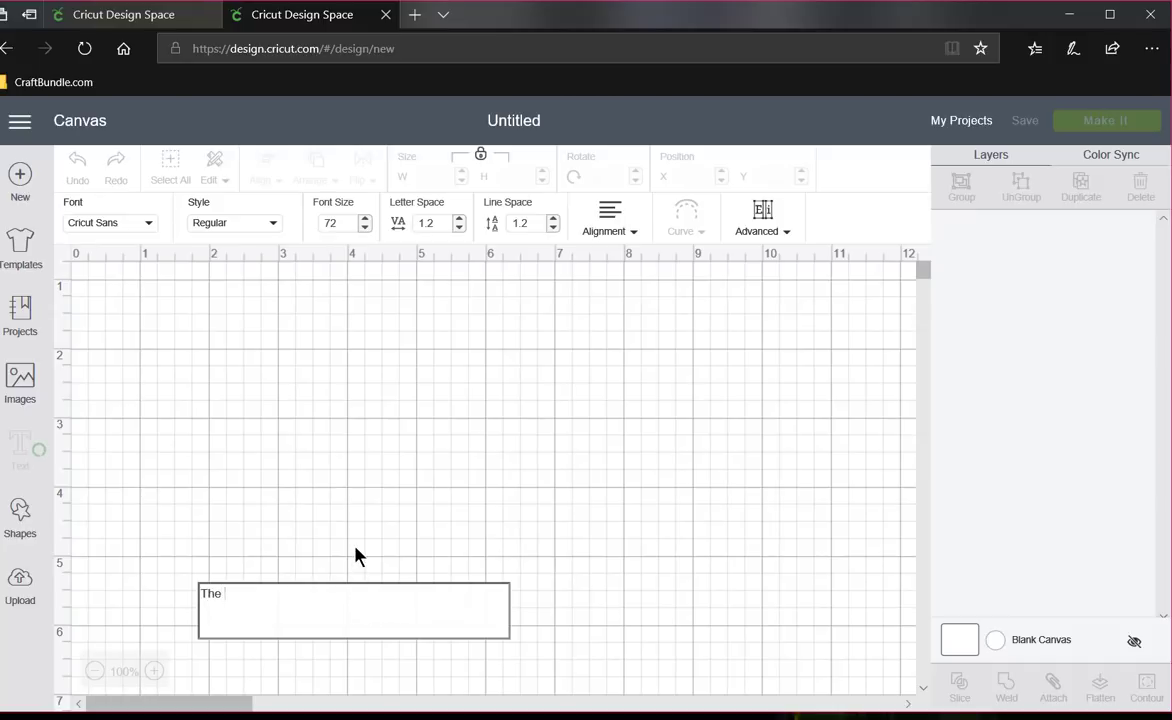
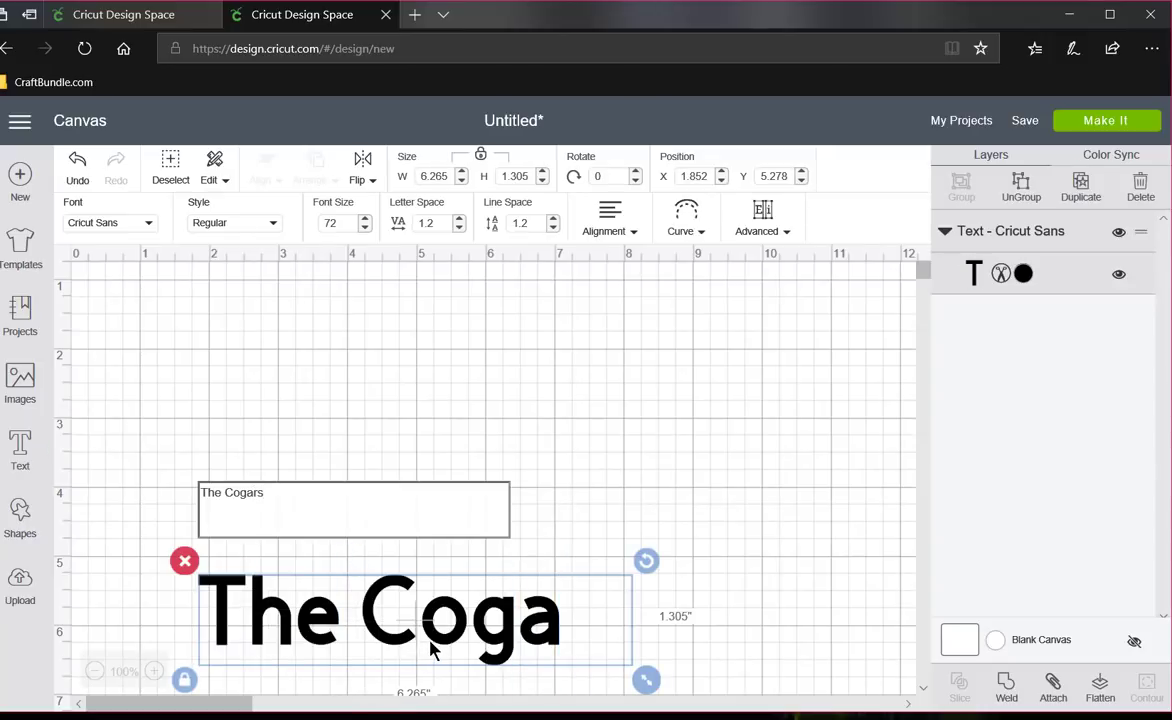
pyautogui.moveTo(507, 645); pyautogui.dragTo(467, 335)
# - Add the couple's first names, joined by "and", as a separate text line directly beneath the family name
pyautogui.click(21, 457)
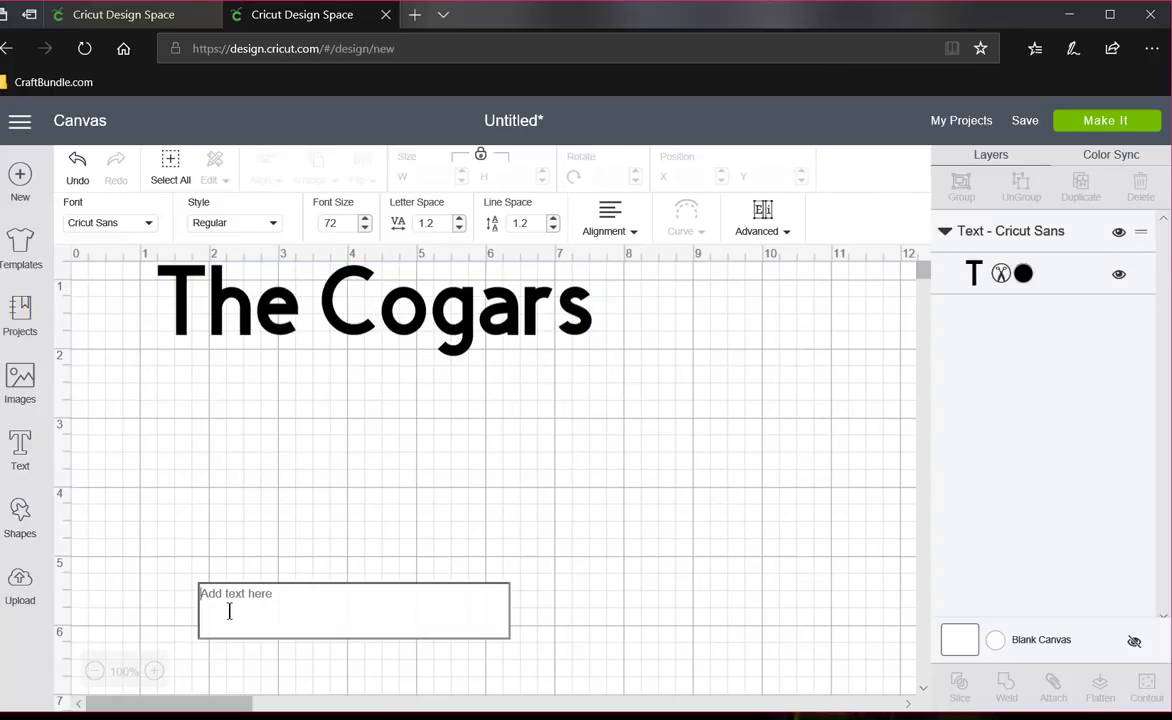
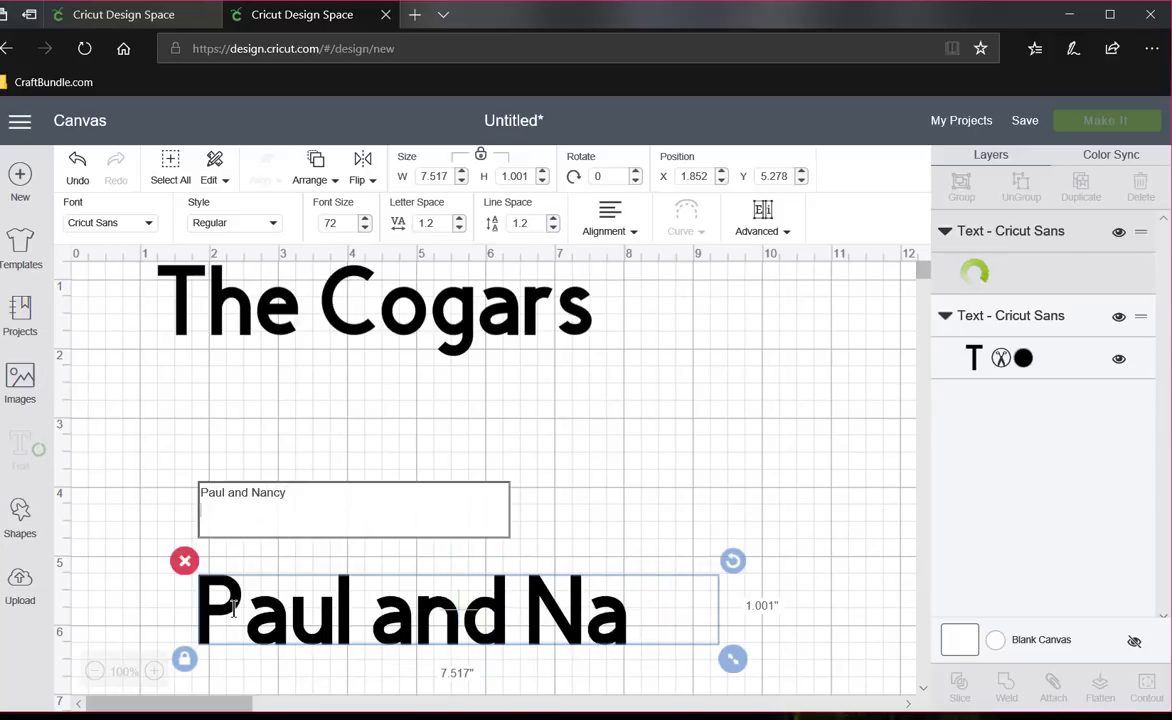
pyautogui.press('Return')
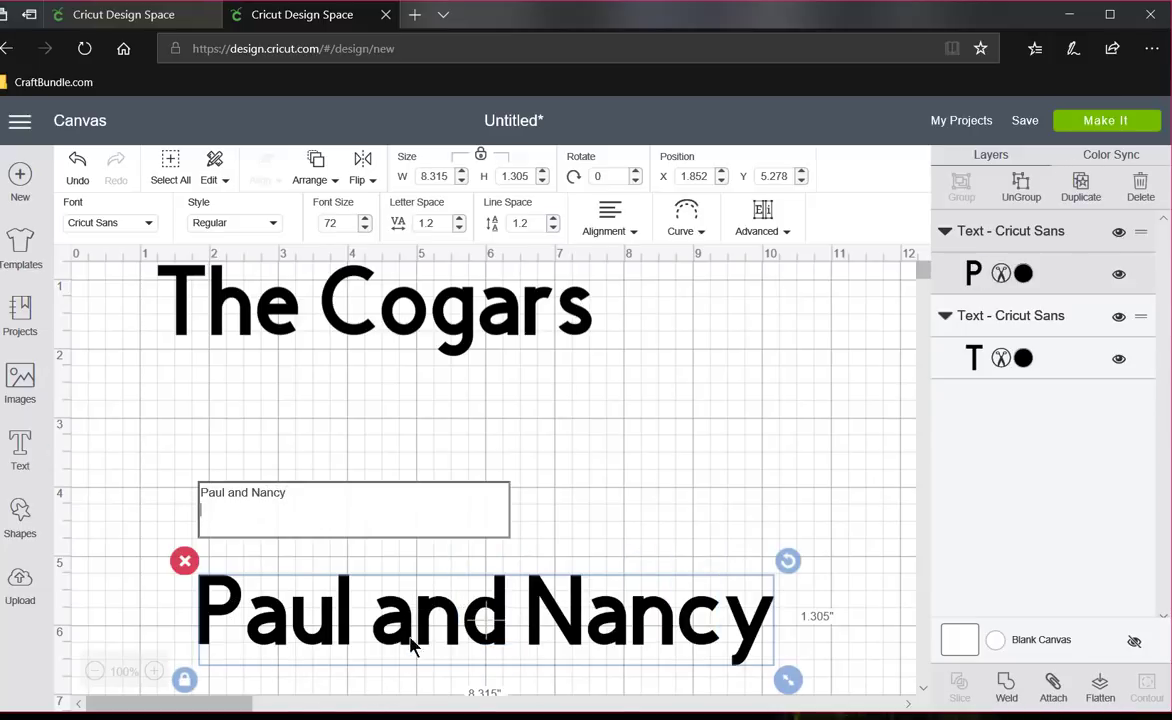
pyautogui.moveTo(406, 607); pyautogui.dragTo(358, 419)
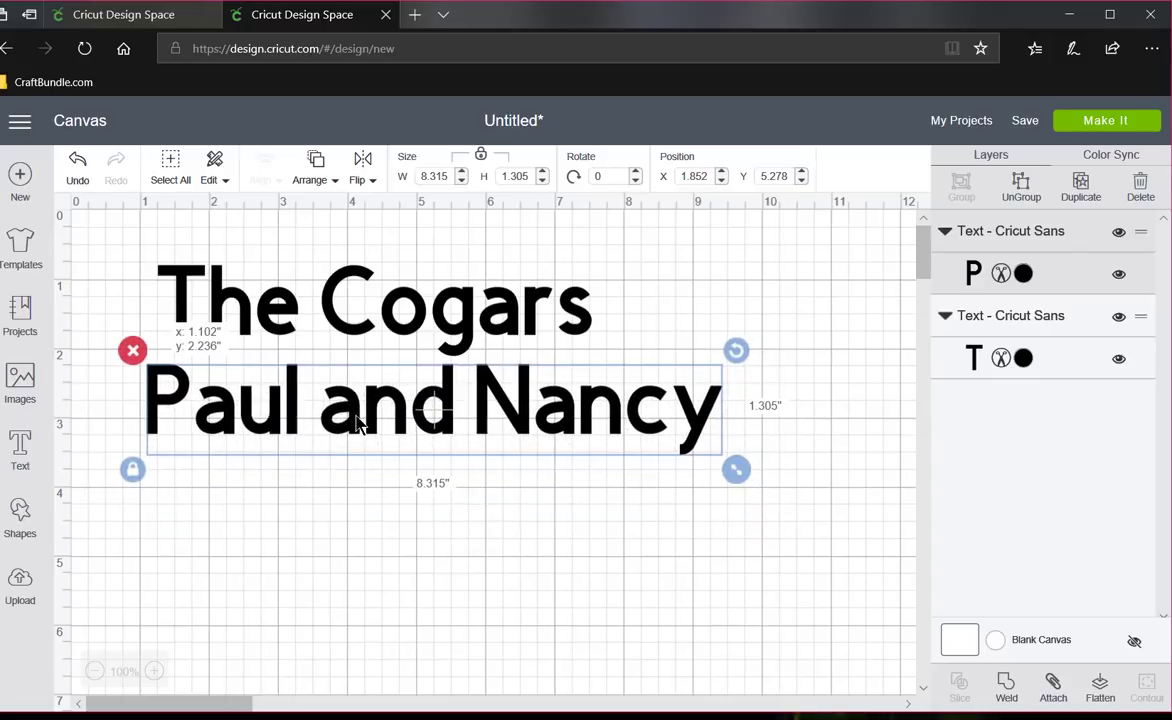
# - Add a third, separate text line reading "Est: July 2 1994" on the canvas
pyautogui.click(25, 453)
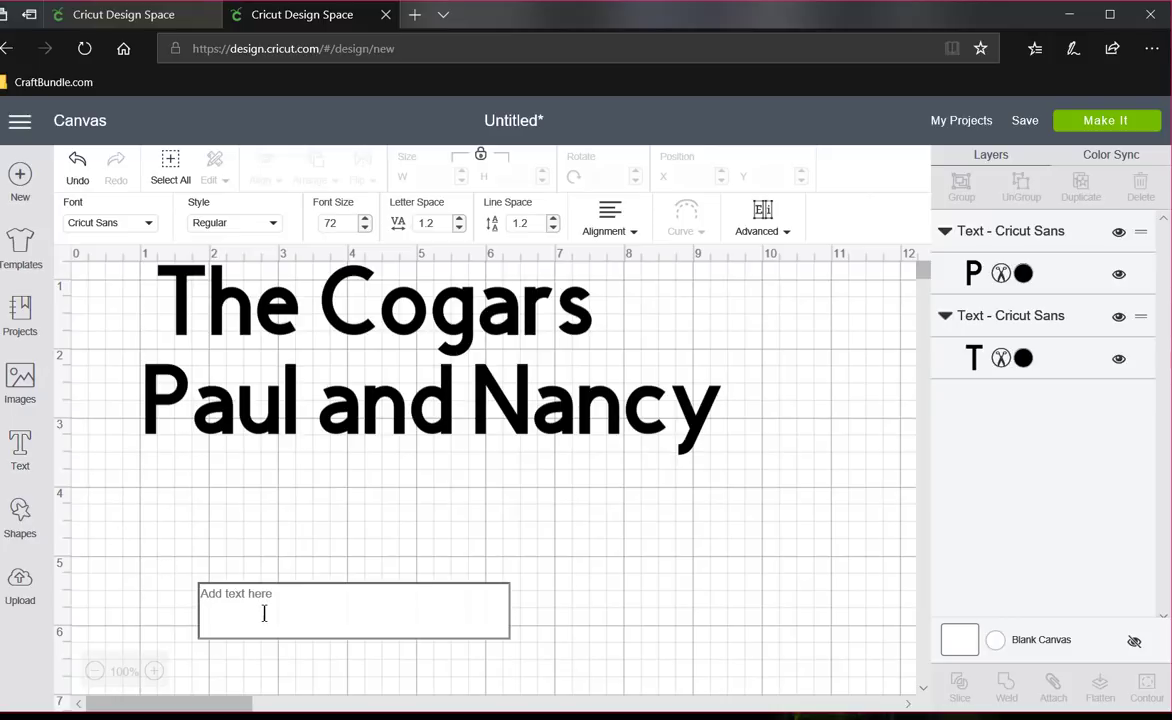
pyautogui.write('E')
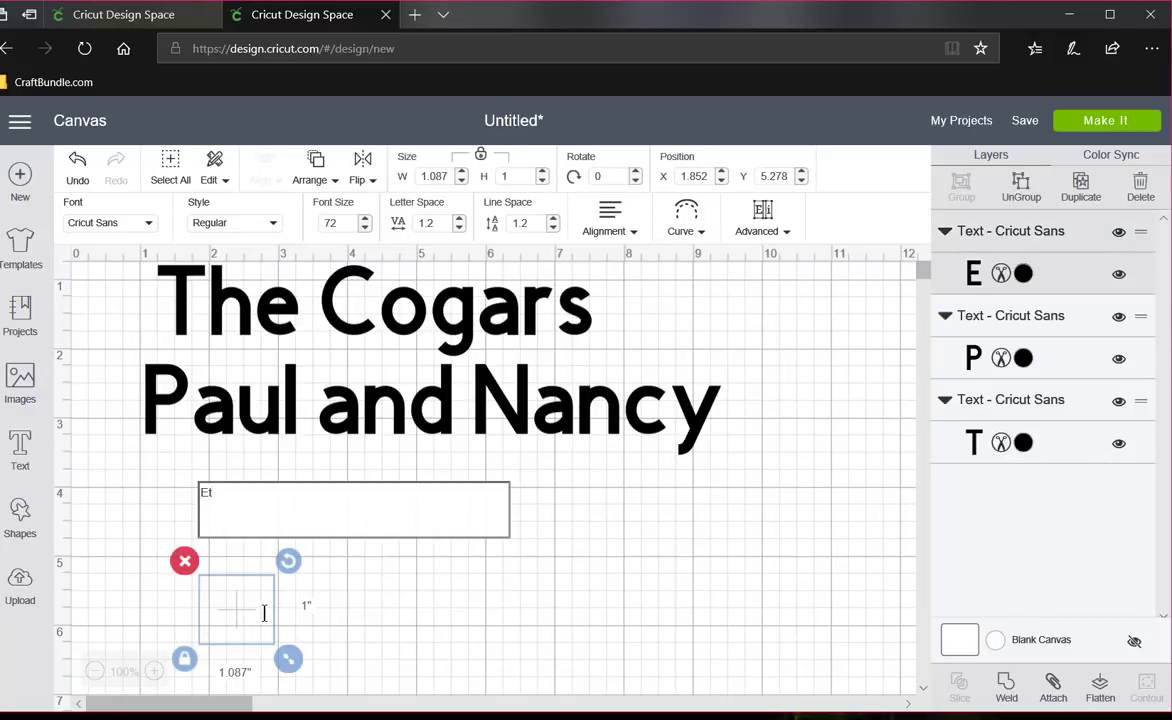
pyautogui.write('st')
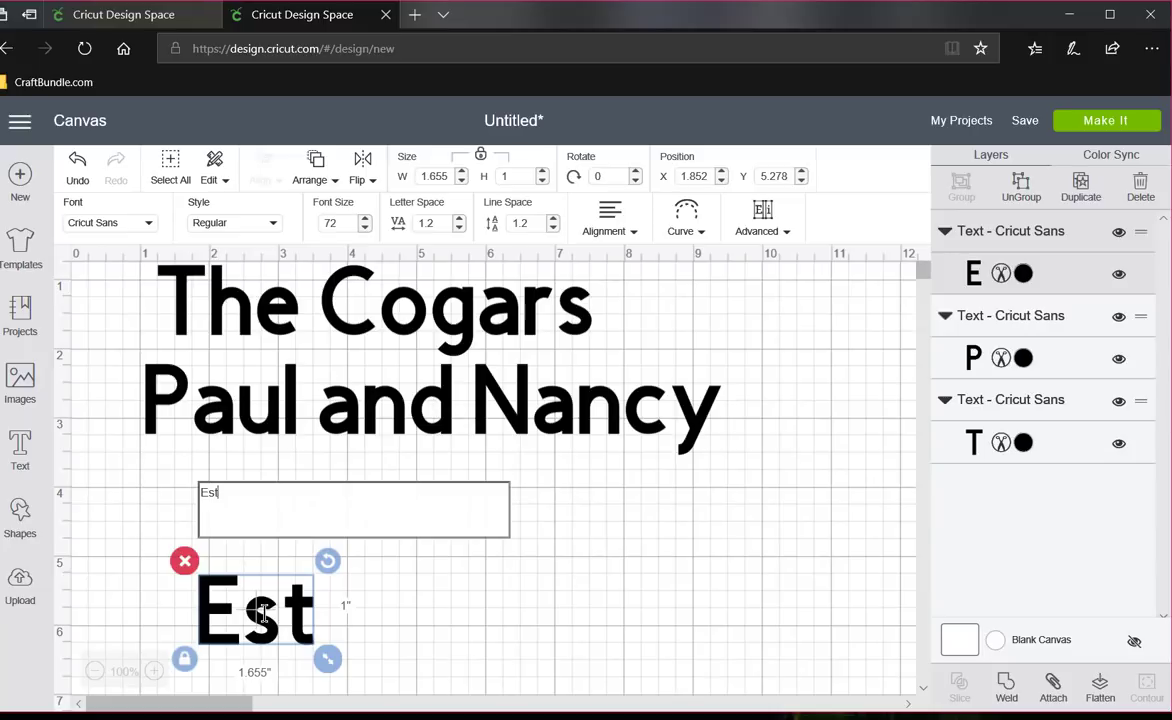
pyautogui.write(': ')
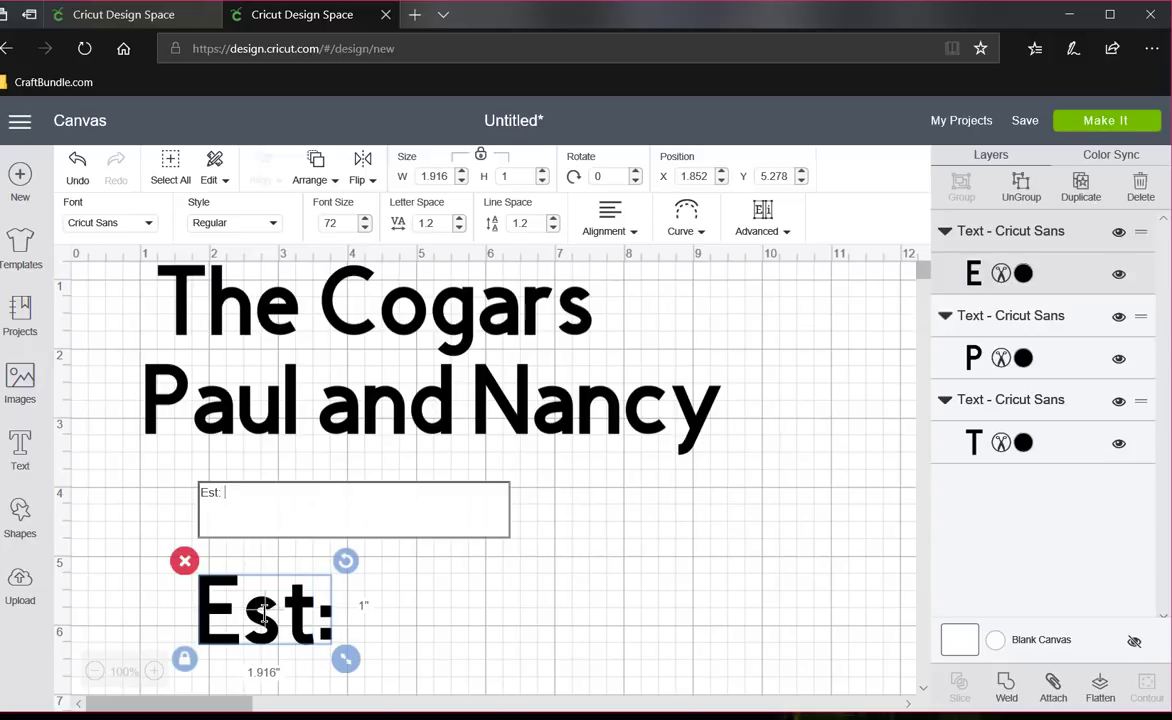
pyautogui.write('July ')
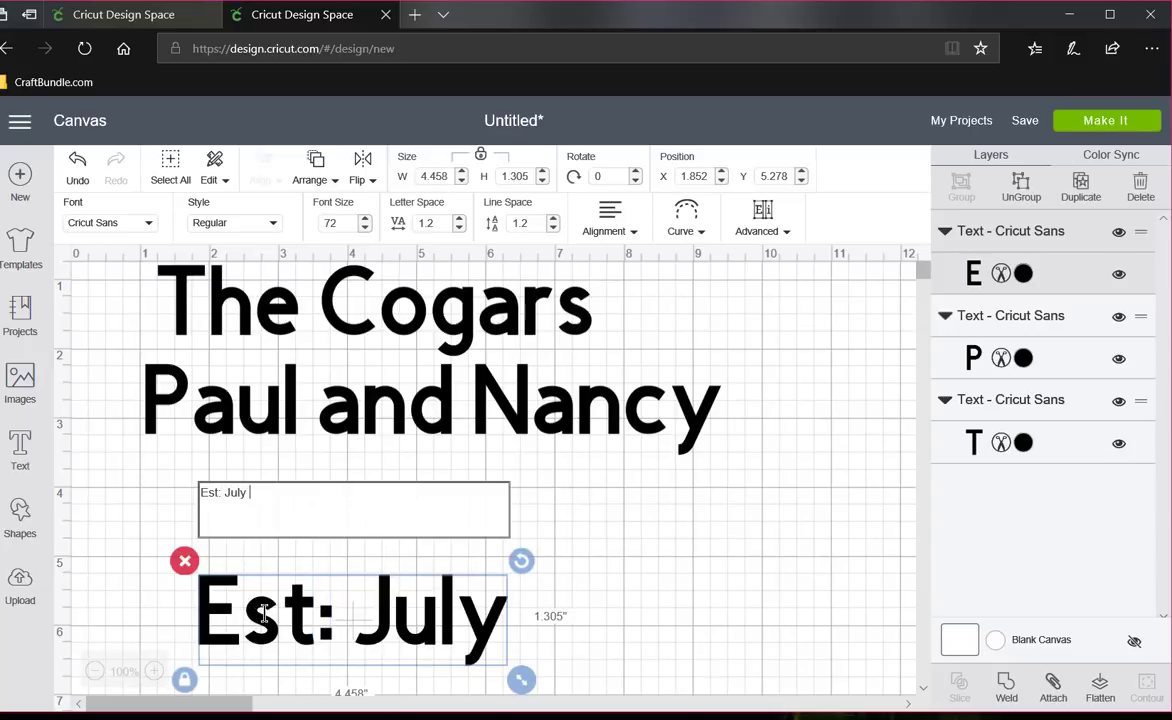
pyautogui.write('2')
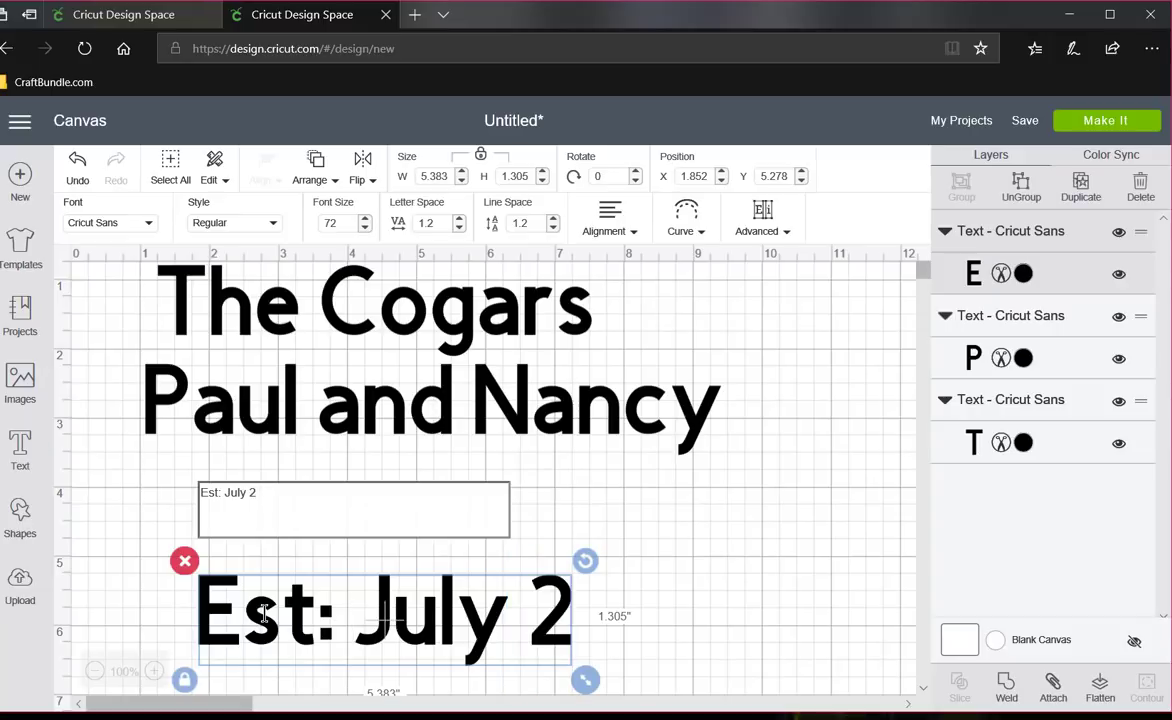
pyautogui.write(' 19')
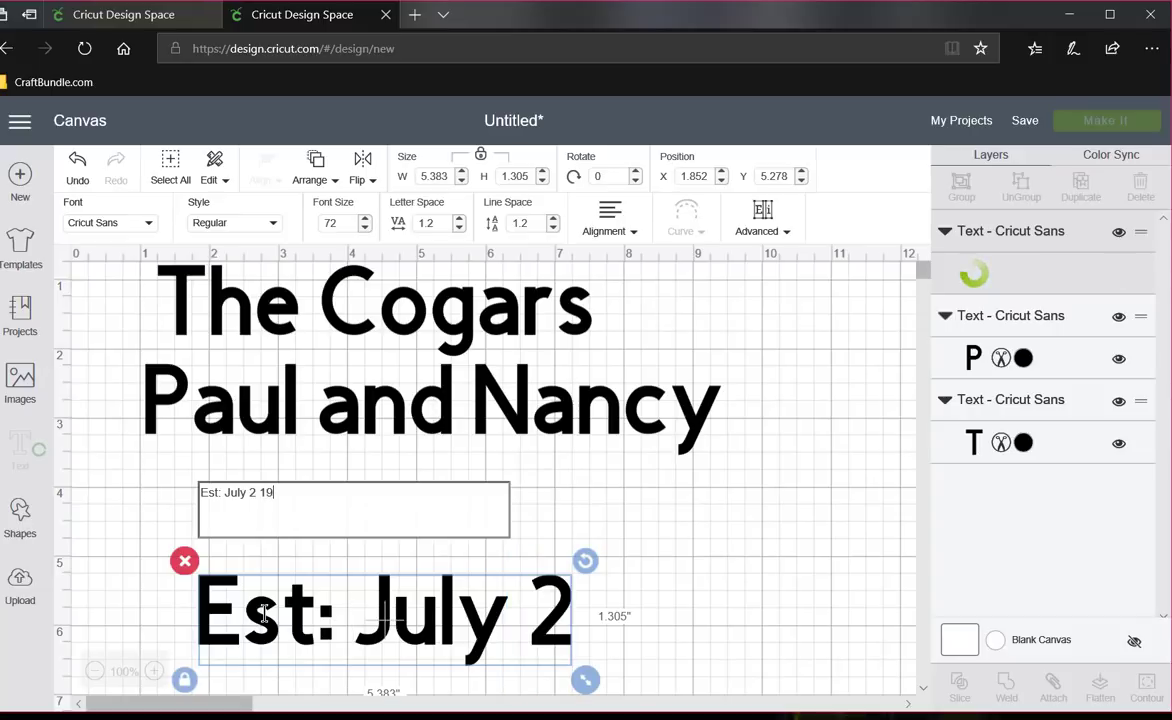
pyautogui.write('94')
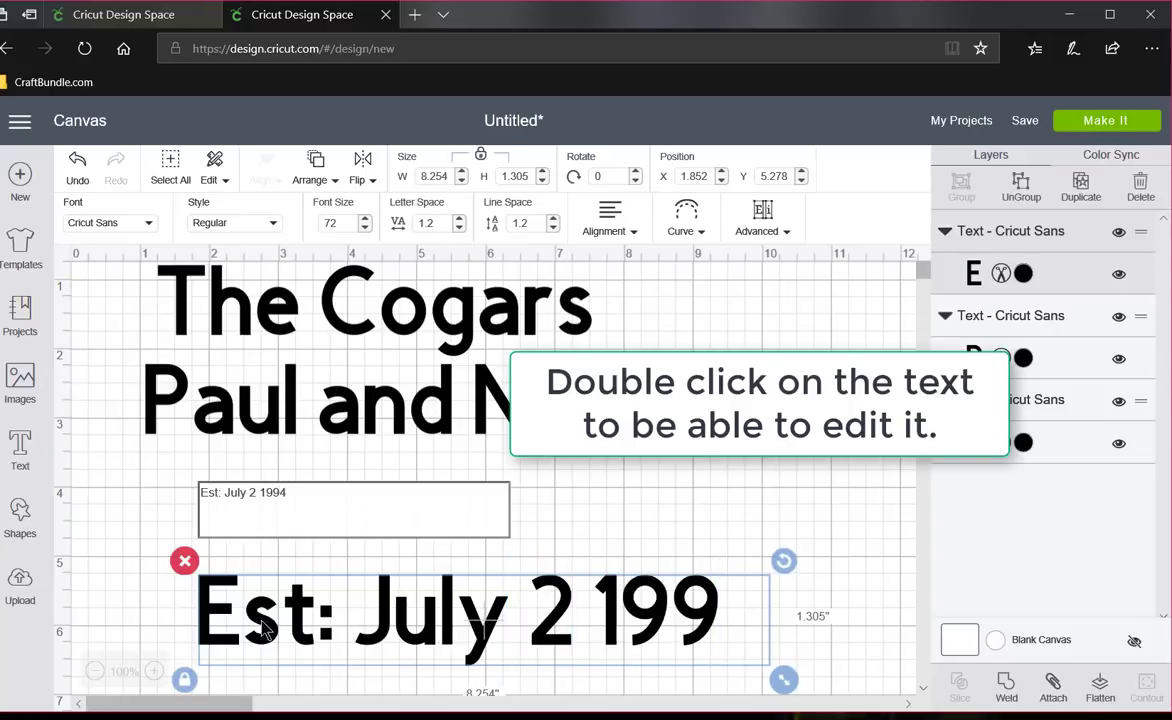
pyautogui.click(571, 643)
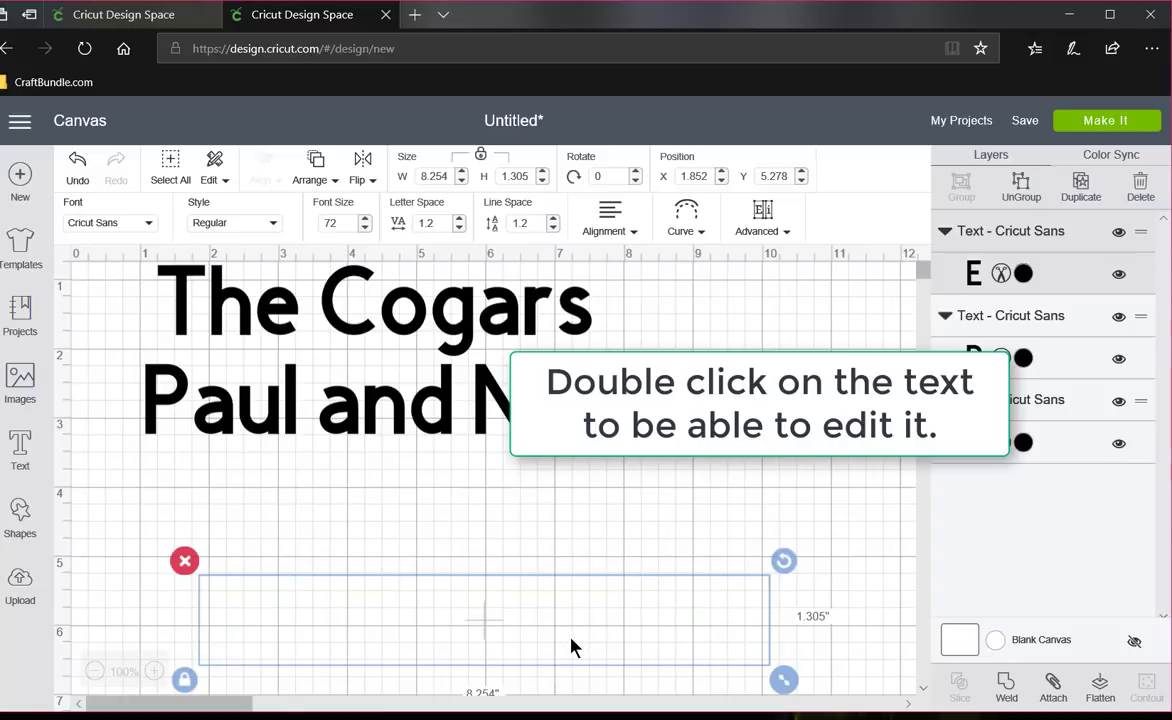
pyautogui.click(573, 640)
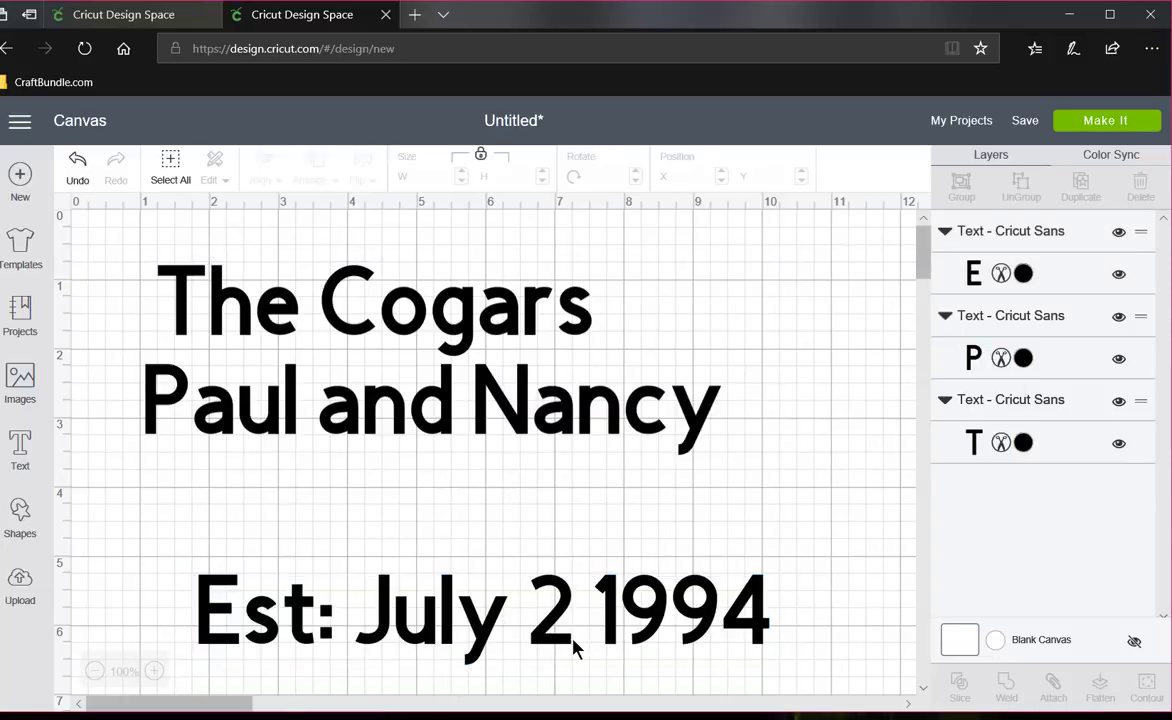
# - Edit the date line to read "Est: July 2, 1994" and move it directly beneath the couple's names
pyautogui.doubleClick(565, 641)
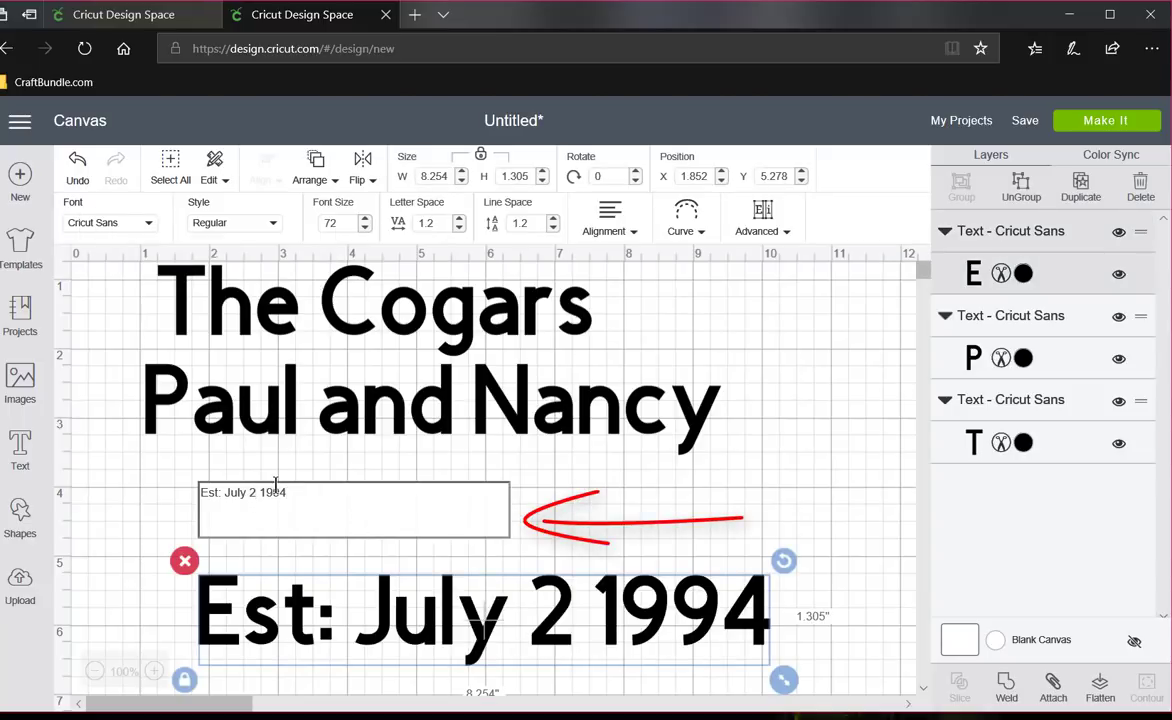
pyautogui.write(',')
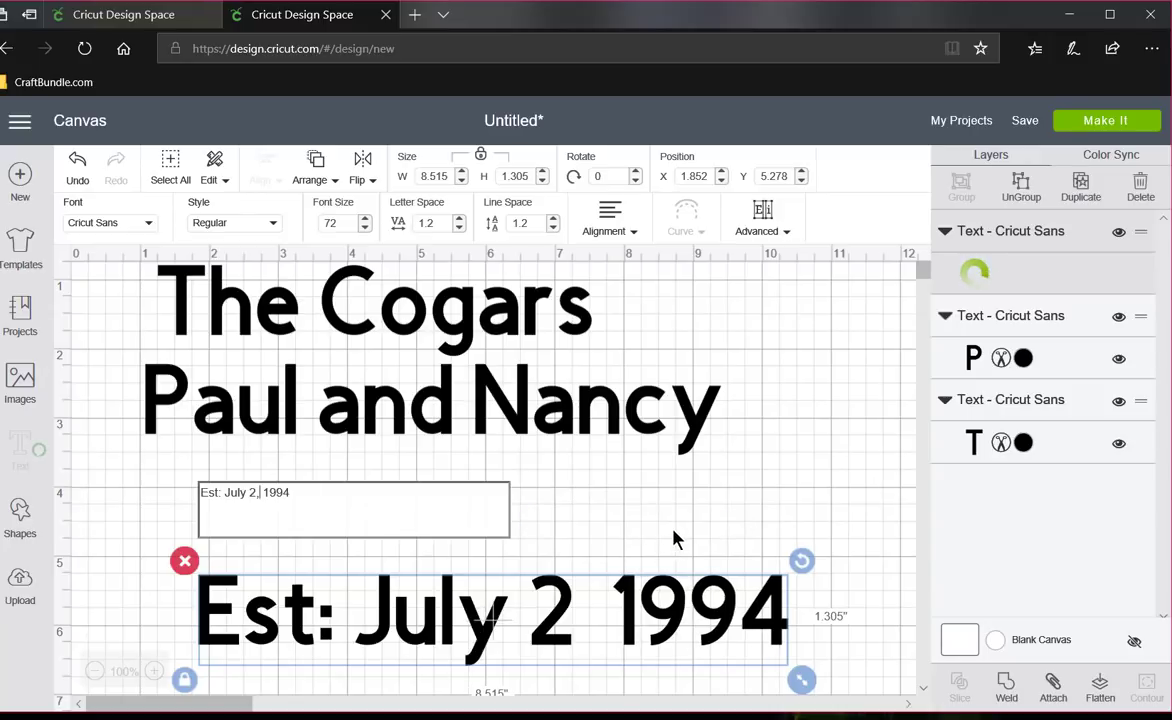
pyautogui.click(675, 537)
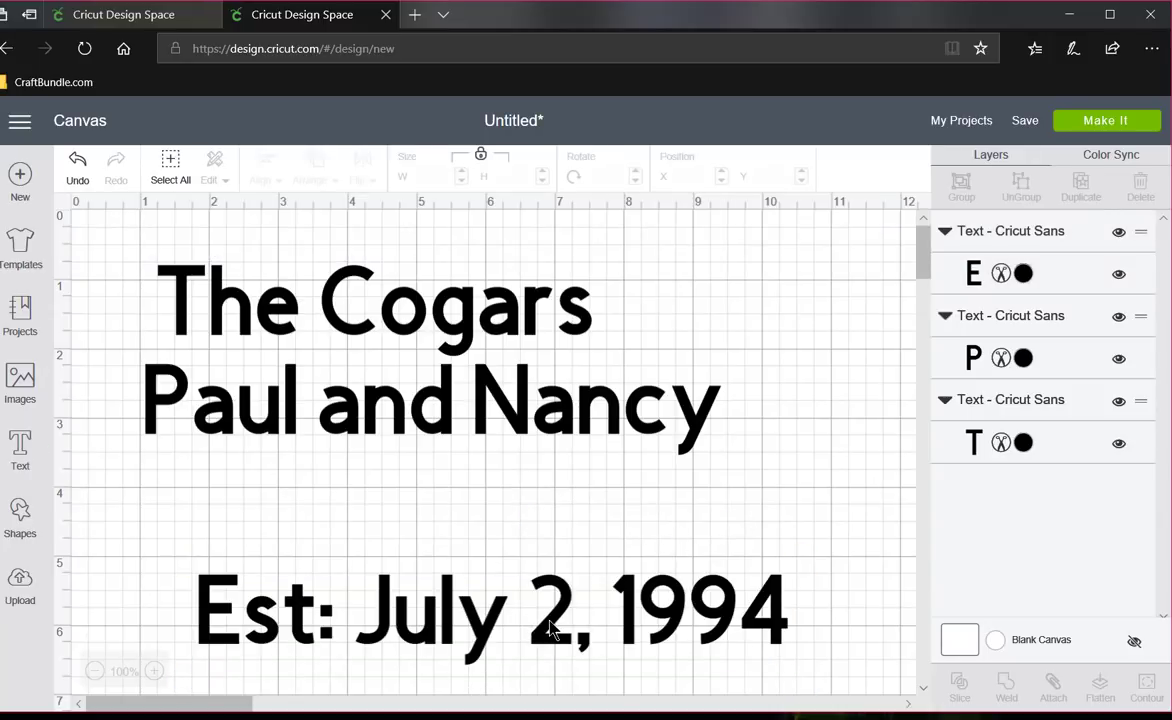
pyautogui.moveTo(549, 626); pyautogui.dragTo(480, 471)
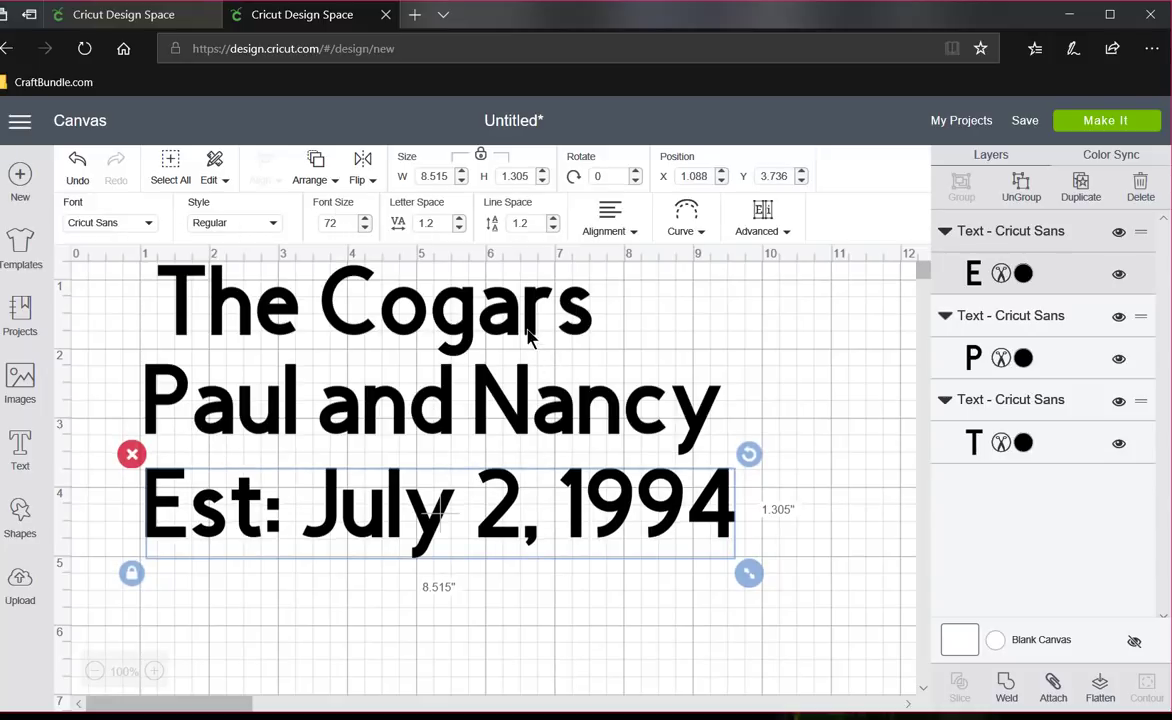
# - Shift the family name slightly right and shrink the couple's names to about 5.5 inches wide, placed roughly centered beneath it
pyautogui.click(528, 335)
pyautogui.moveTo(528, 335); pyautogui.dragTo(567, 326)
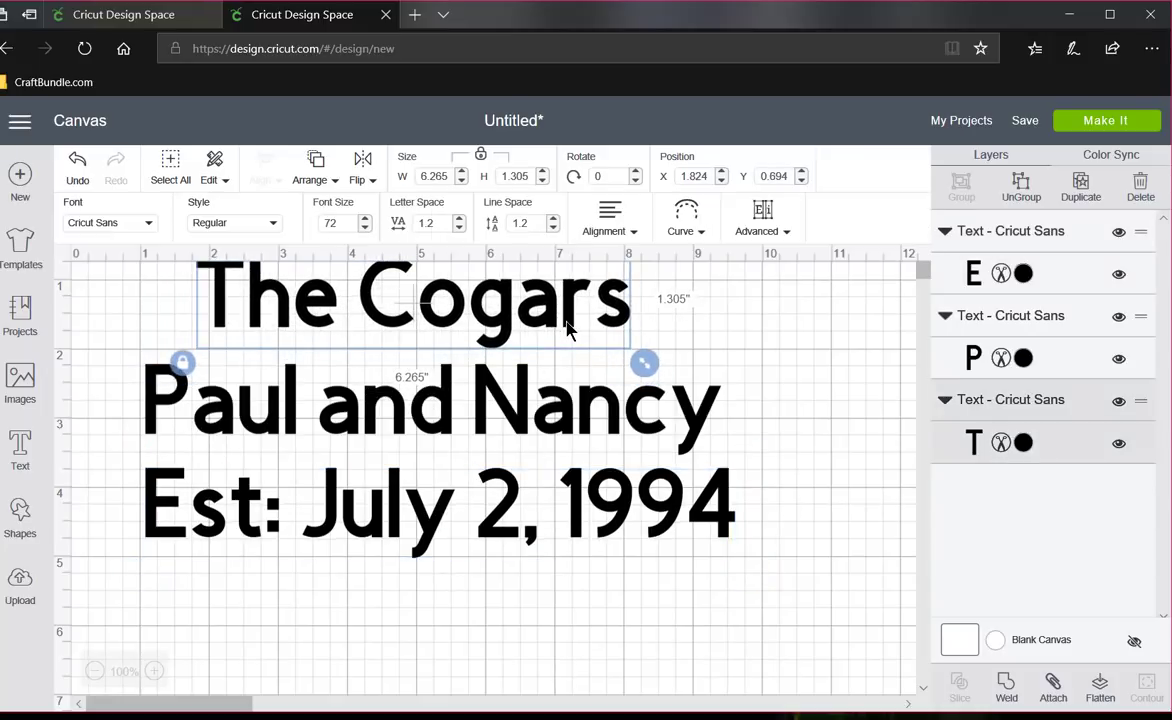
pyautogui.click(585, 428)
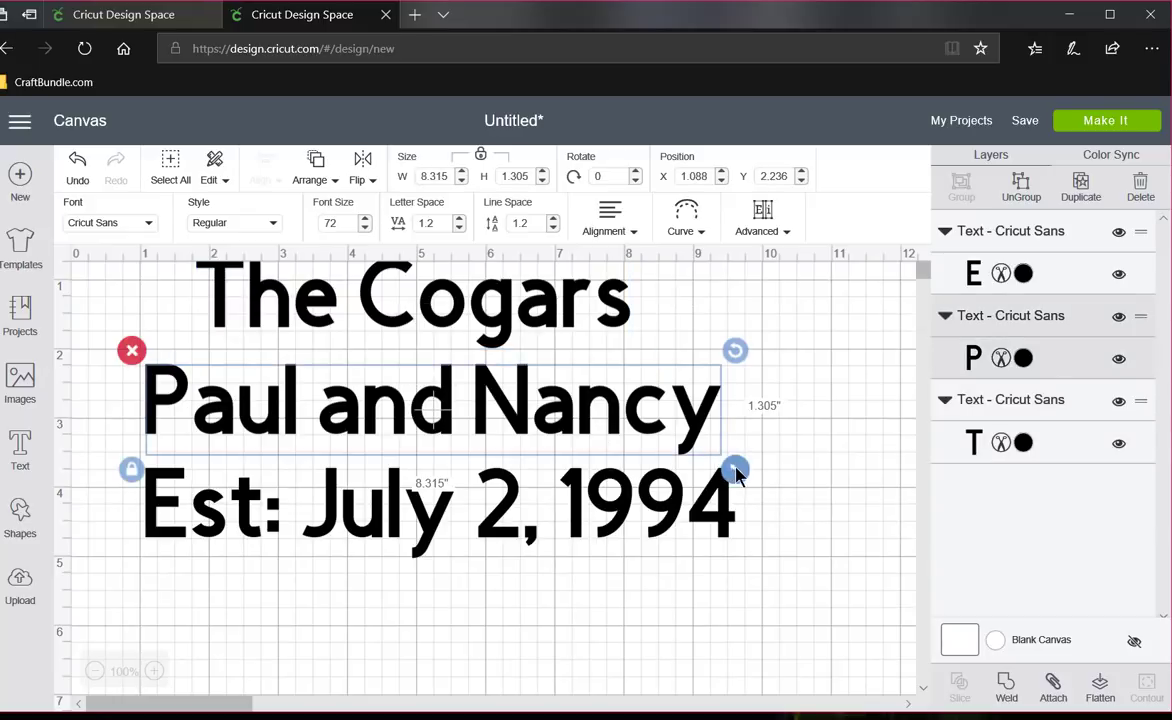
pyautogui.moveTo(735, 469); pyautogui.dragTo(606, 418)
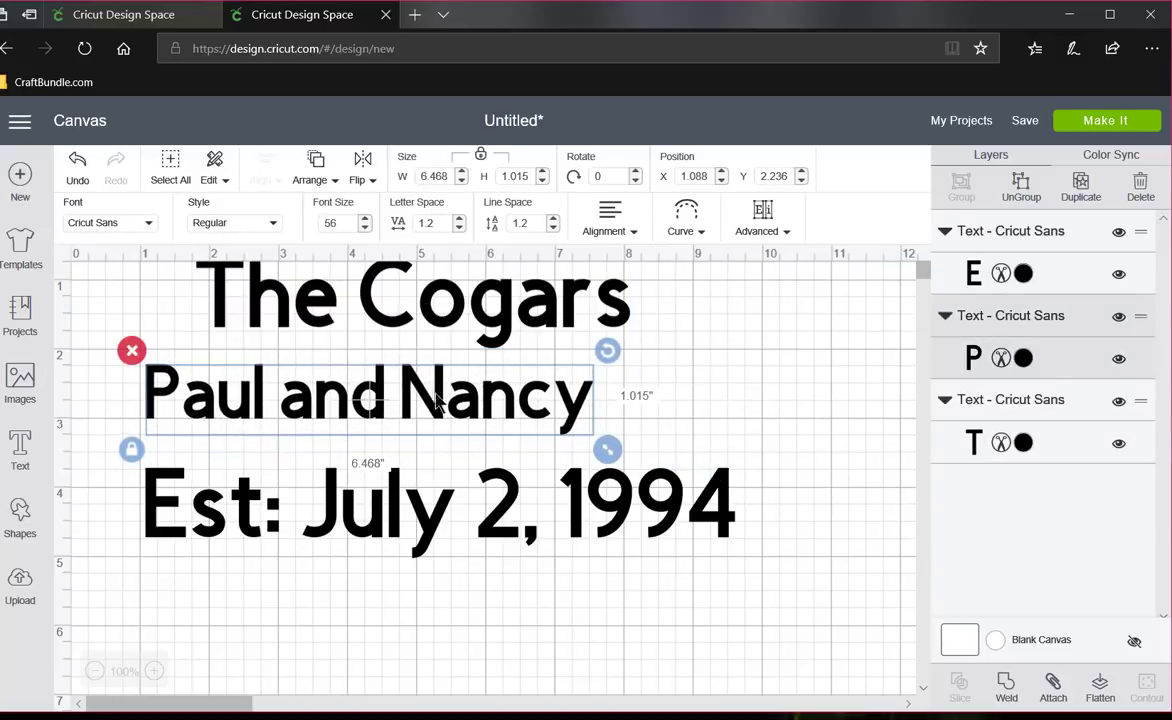
pyautogui.moveTo(436, 412); pyautogui.dragTo(564, 422)
pyautogui.moveTo(670, 443); pyautogui.dragTo(601, 432)
pyautogui.moveTo(480, 397); pyautogui.dragTo(503, 400)
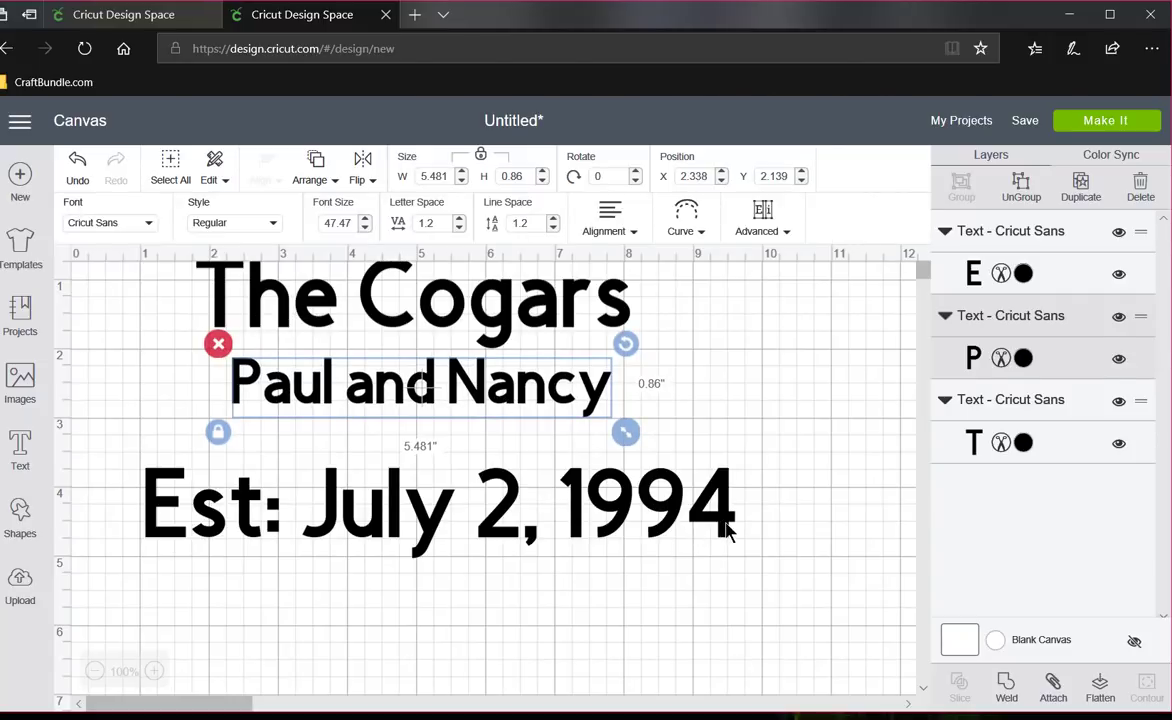
# - Shrink the date line until it is clearly narrower than the couple's names and position it beneath them
pyautogui.click(720, 538)
pyautogui.moveTo(748, 574); pyautogui.dragTo(386, 484)
pyautogui.moveTo(314, 482); pyautogui.dragTo(507, 472)
pyautogui.moveTo(633, 512); pyautogui.dragTo(633, 512)
pyautogui.click(709, 538)
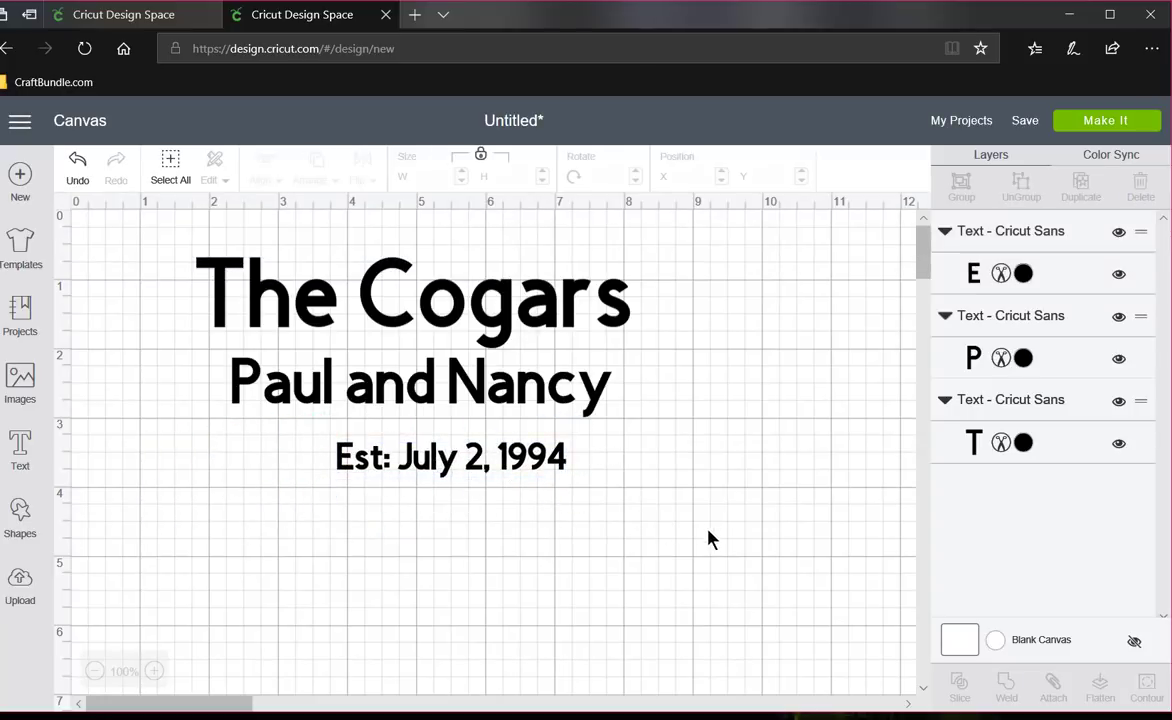
# - Reduce the couple's names to about 5 inches wide and reposition them between the family name and the date
pyautogui.click(531, 400)
pyautogui.moveTo(621, 429); pyautogui.dragTo(500, 403)
pyautogui.click(651, 507)
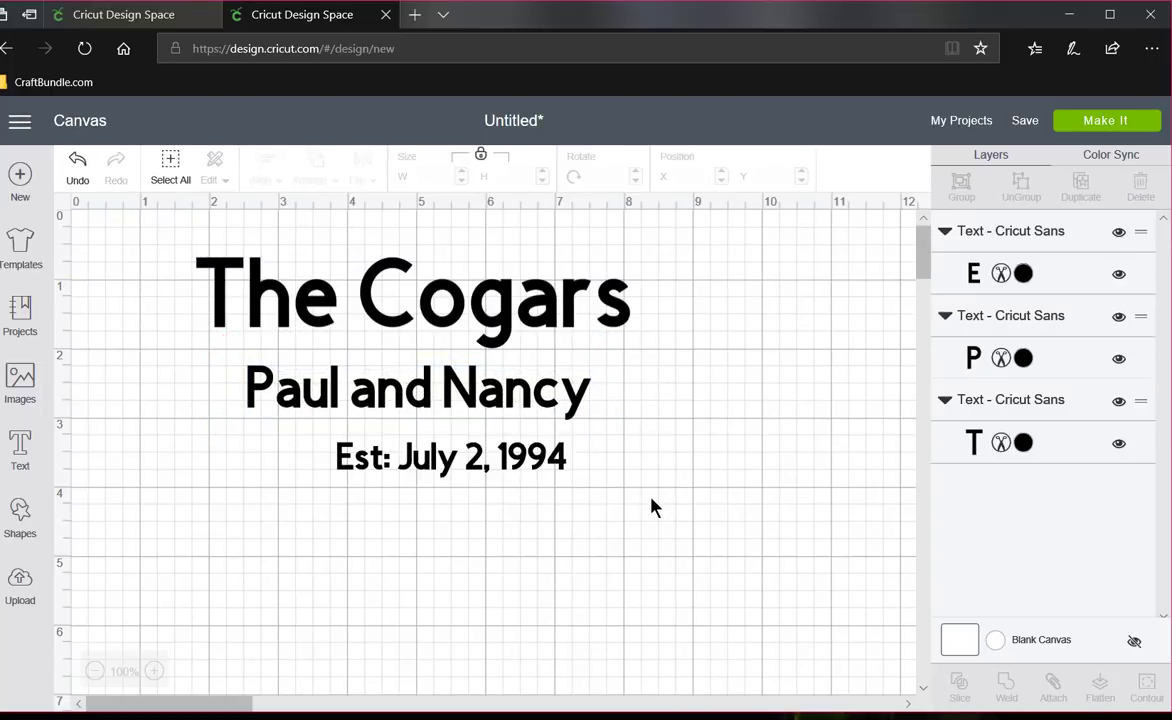
# - Select all three text lines and align them with Center Horizontally
pyautogui.moveTo(627, 514); pyautogui.dragTo(182, 245)
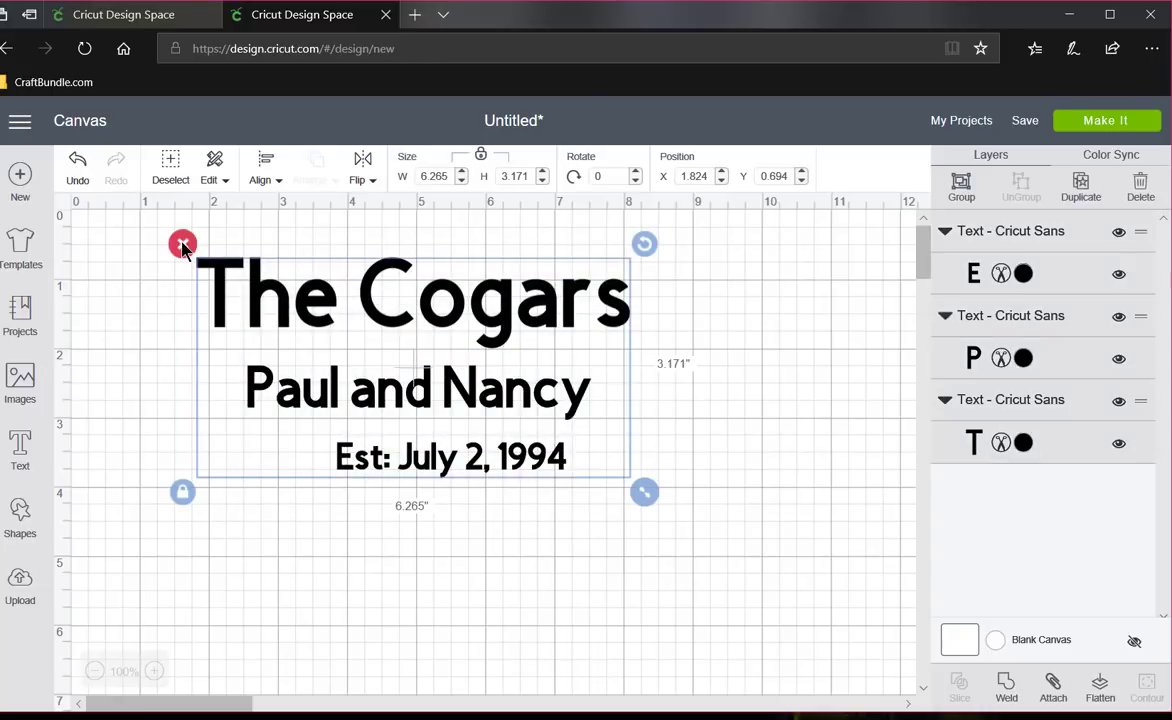
pyautogui.click(262, 168)
pyautogui.click(265, 168)
pyautogui.click(265, 168)
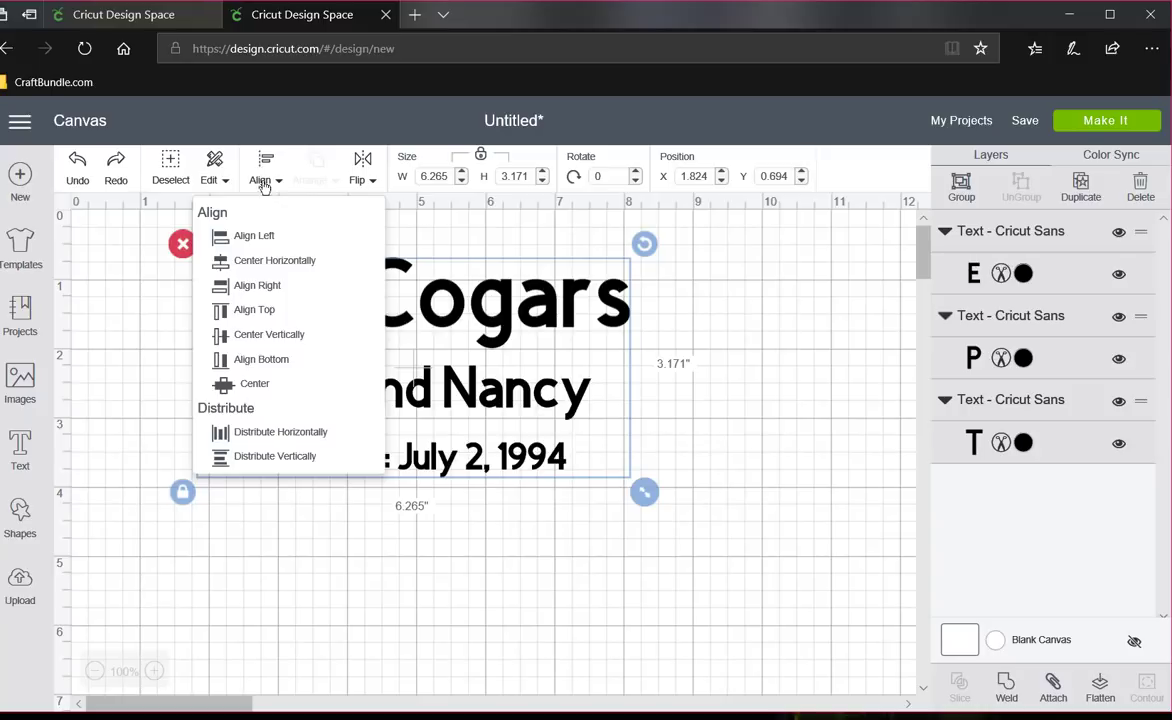
pyautogui.click(277, 262)
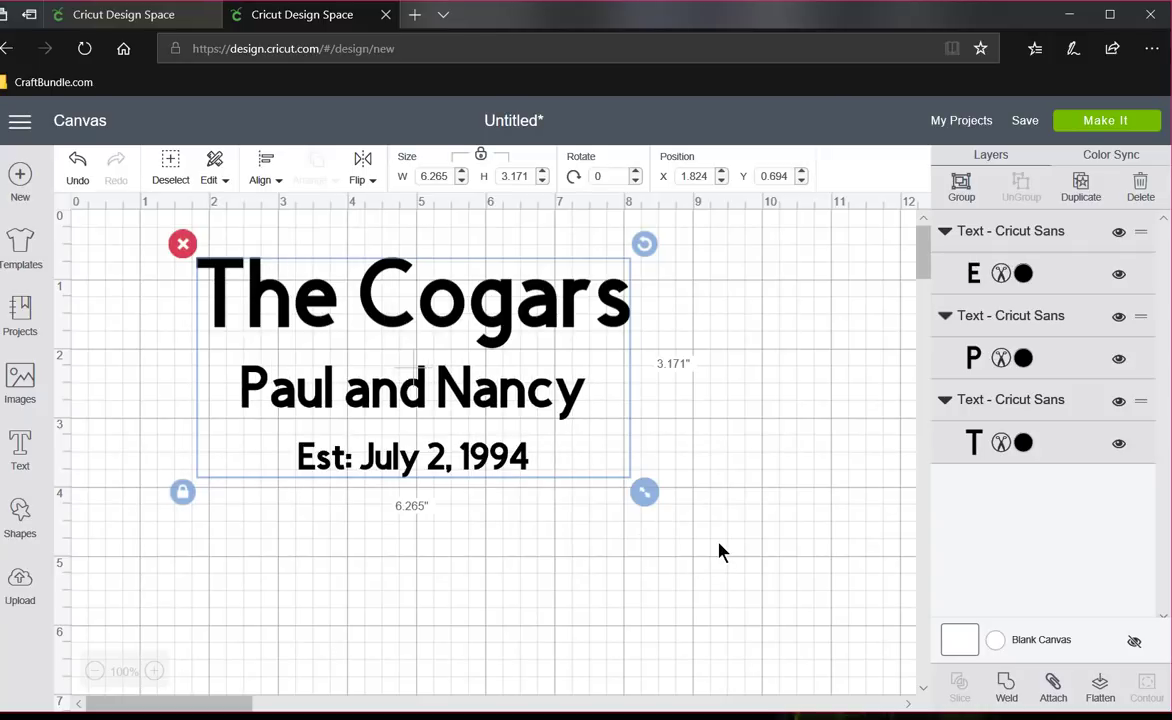
pyautogui.click(720, 551)
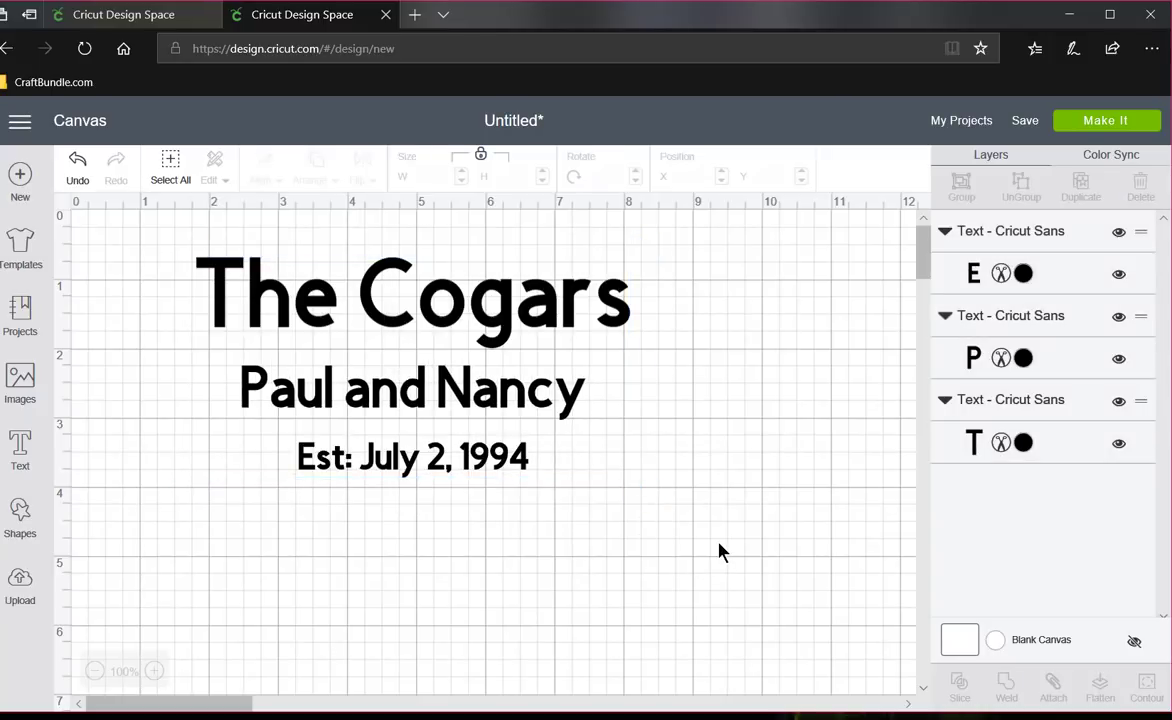
# - Nudge the couple's names up to Y position 2.05 so they sit closer beneath the family name
pyautogui.click(447, 400)
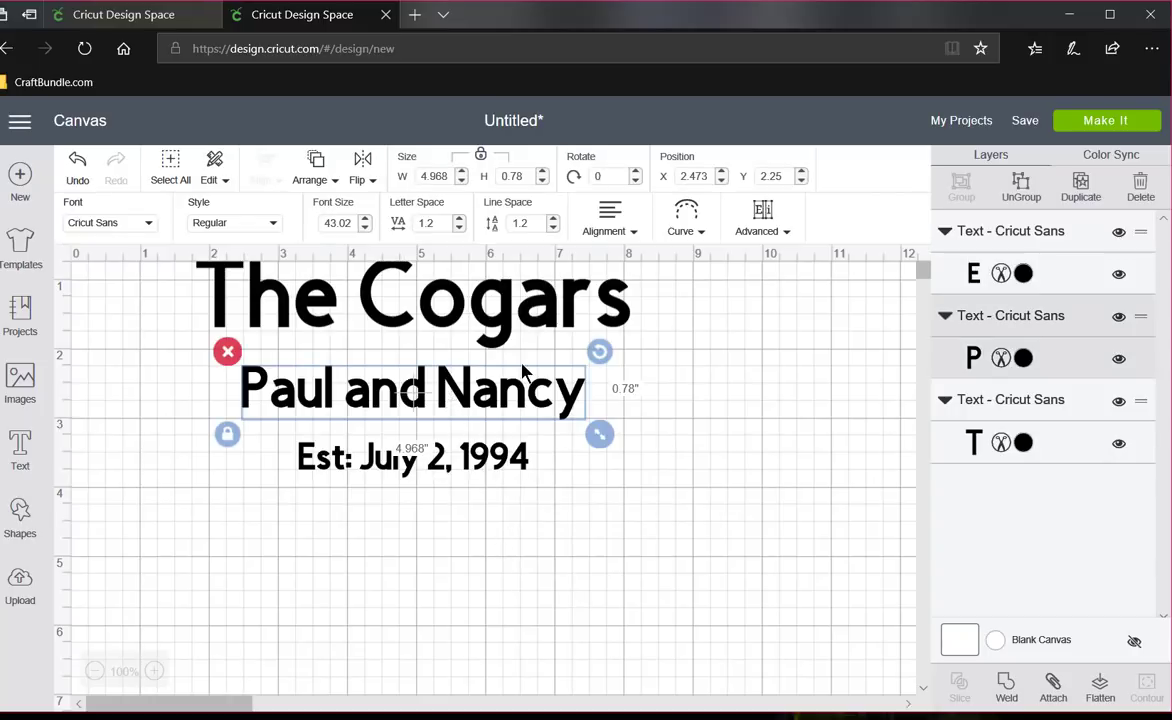
pyautogui.press('Up')
pyautogui.press('Up')
pyautogui.press('Up')
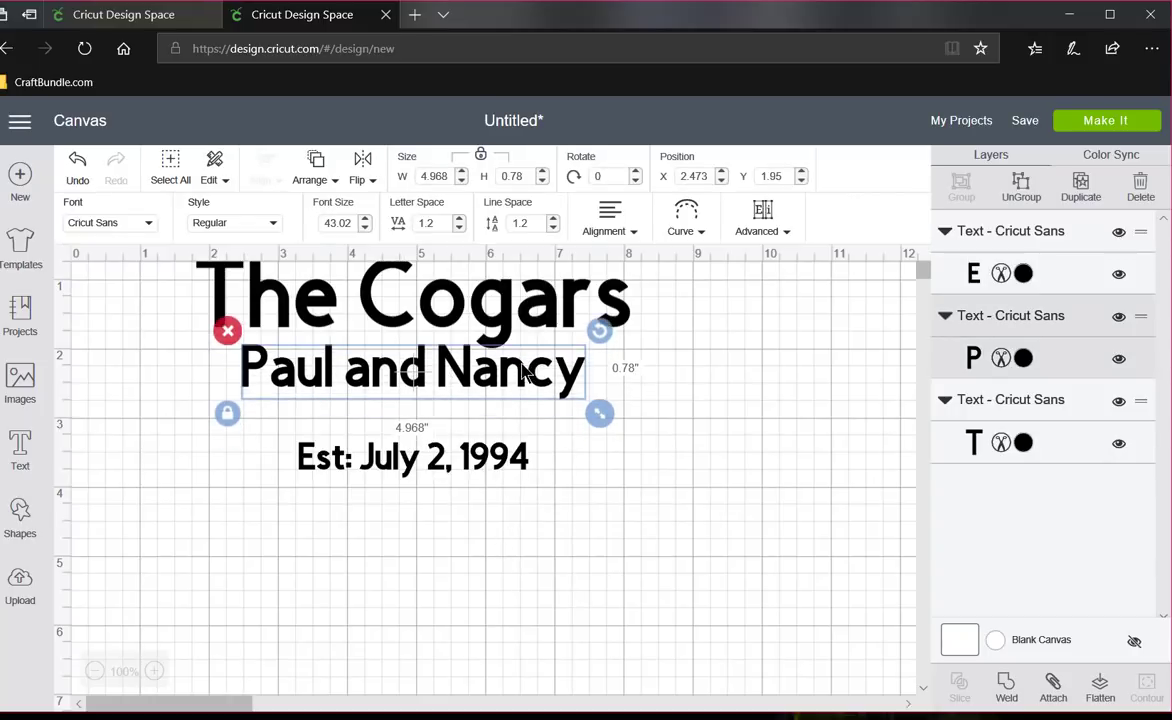
pyautogui.press('Down')
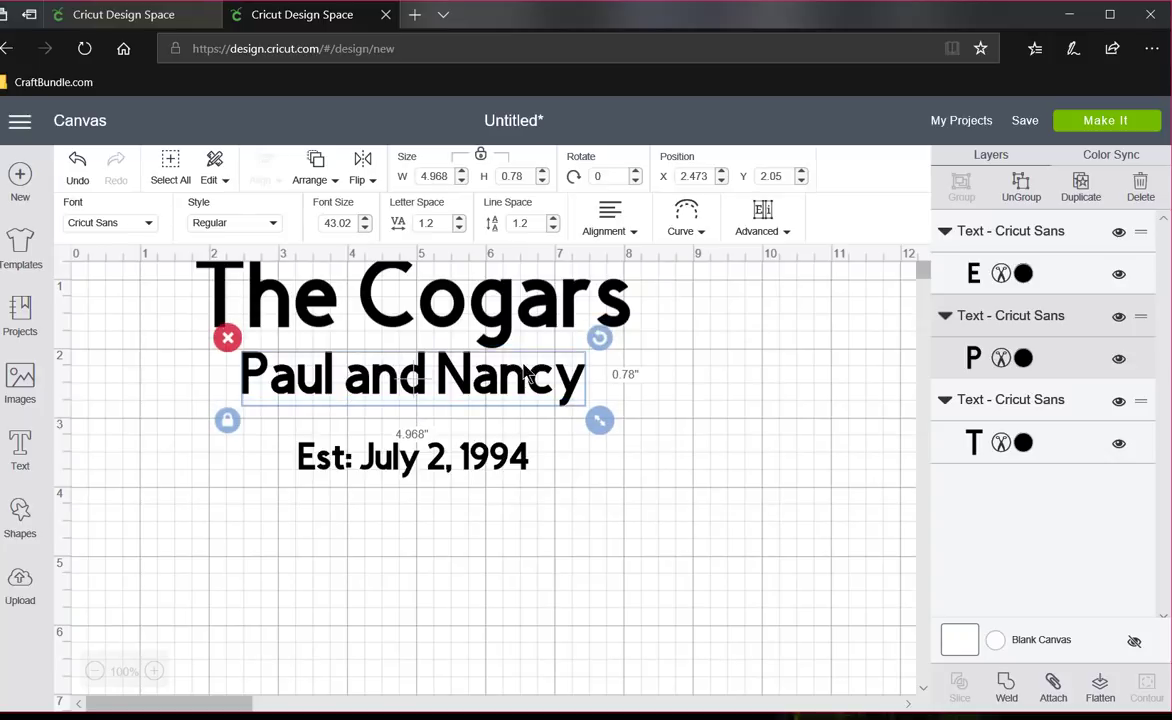
# - Nudge the date line up to about Y 3.06, closer beneath the couple's names
pyautogui.click(410, 473)
pyautogui.press('Up')
pyautogui.press('Up')
pyautogui.press('Up')
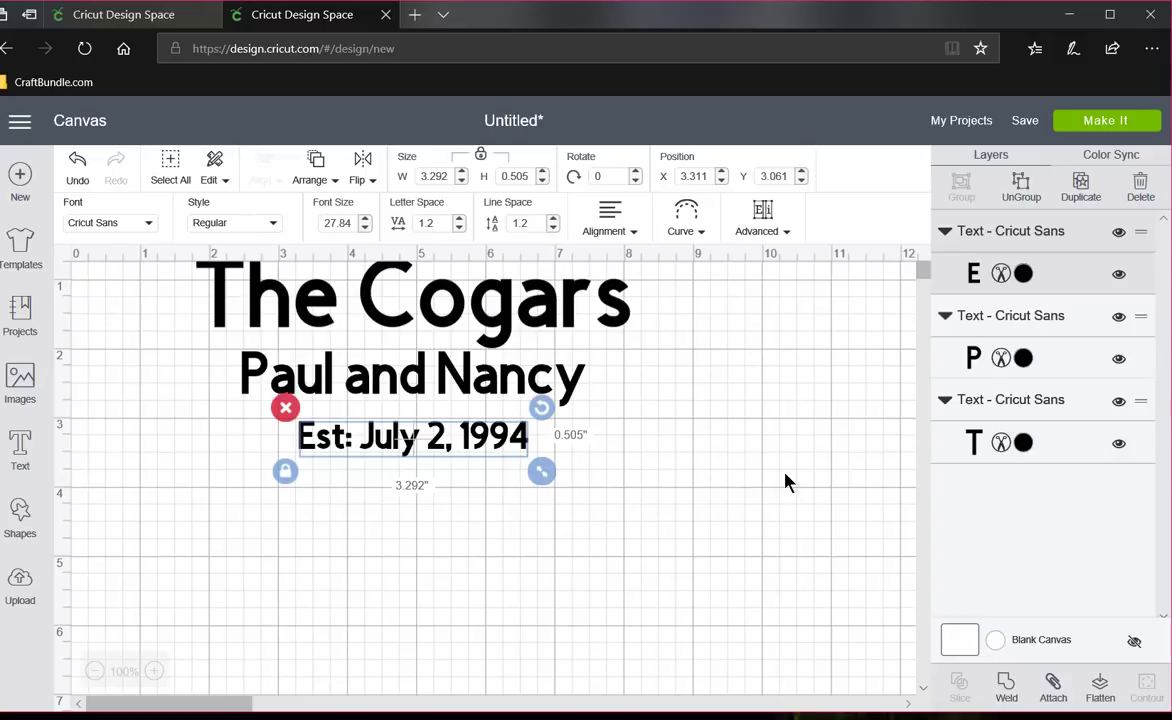
# - Preview how the text lines are laid out on the cutting mat and return to the canvas
pyautogui.click(1103, 126)
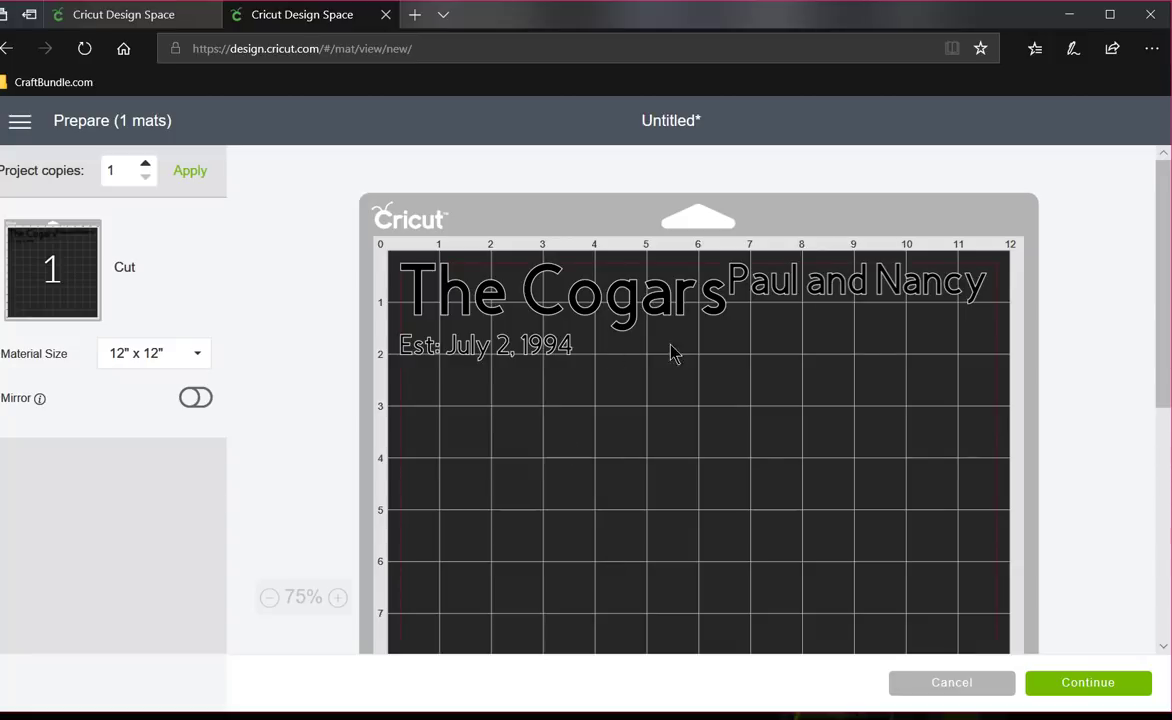
pyautogui.click(953, 684)
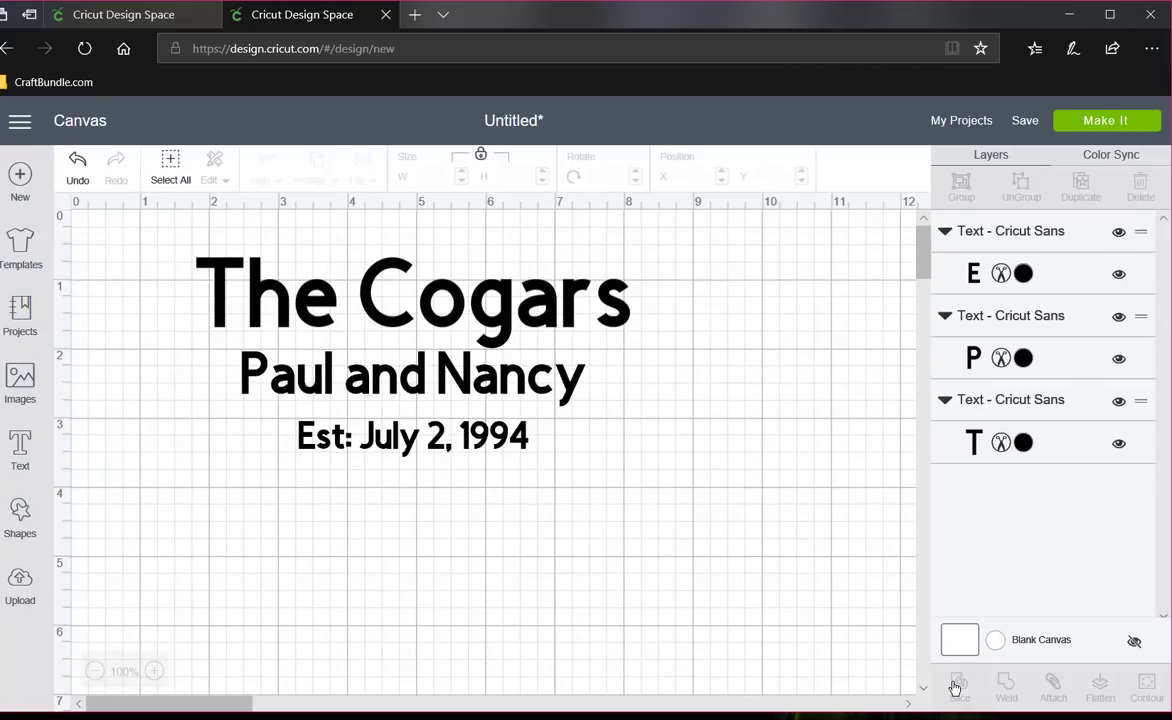
# - Attach all three text lines to hold their layout for cutting, and detach them again
pyautogui.moveTo(647, 469); pyautogui.dragTo(150, 226)
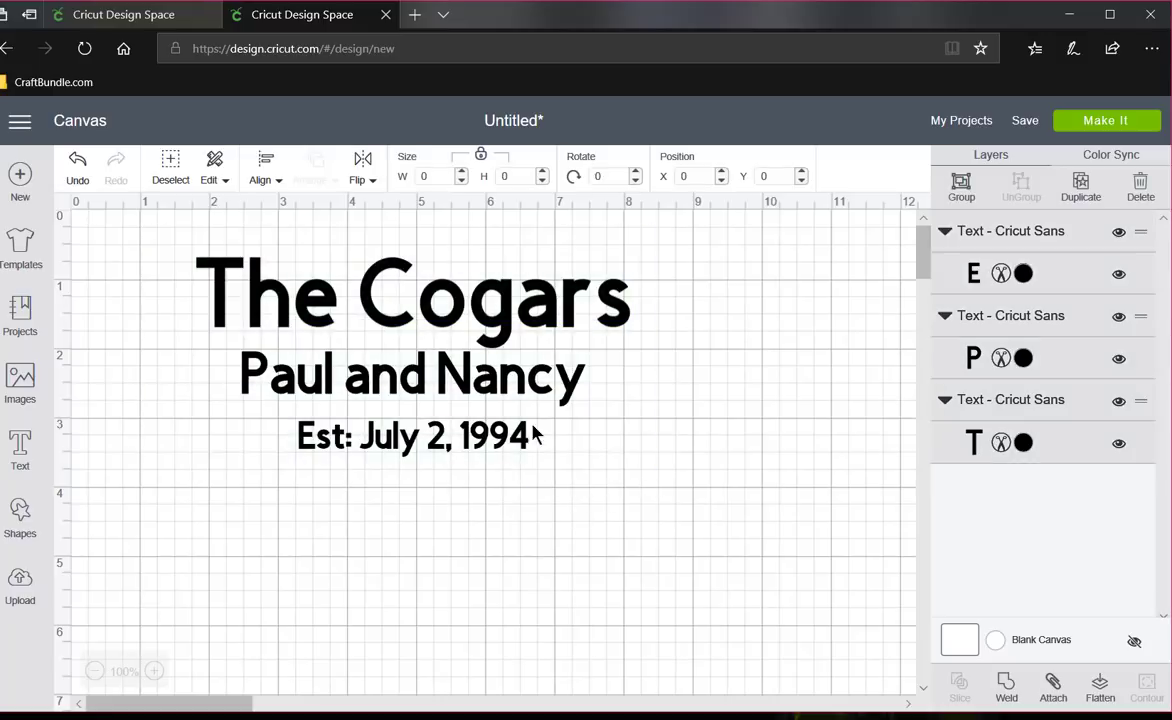
pyautogui.click(1052, 686)
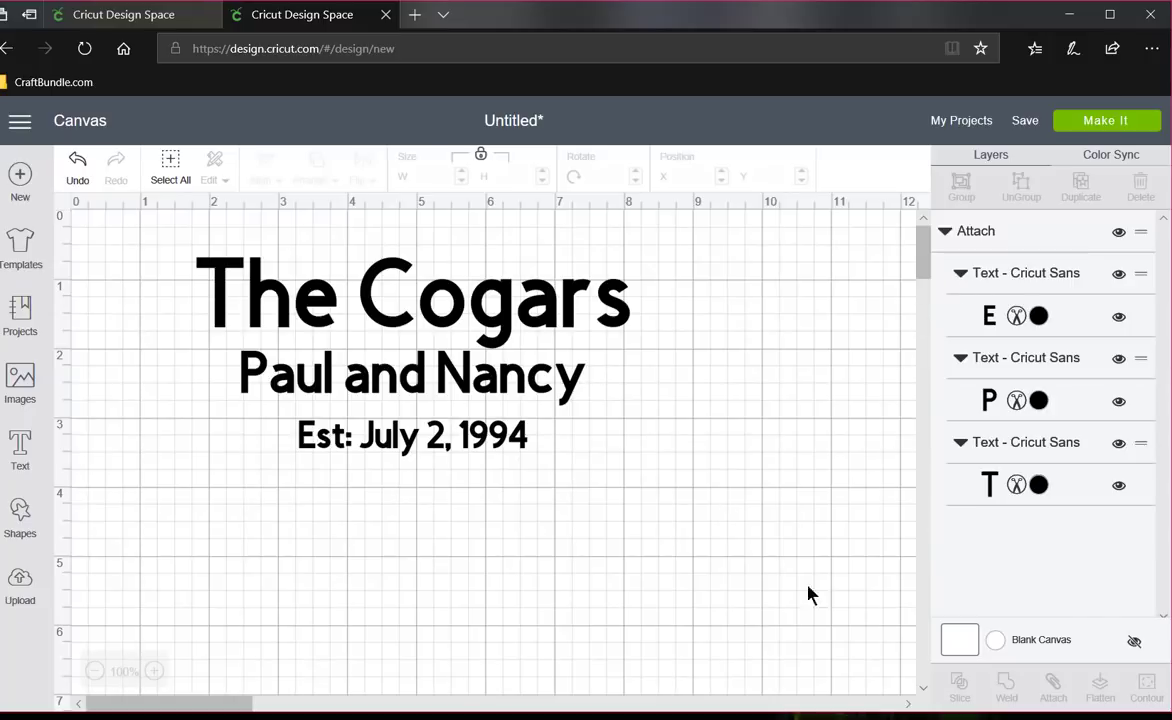
pyautogui.click(527, 443)
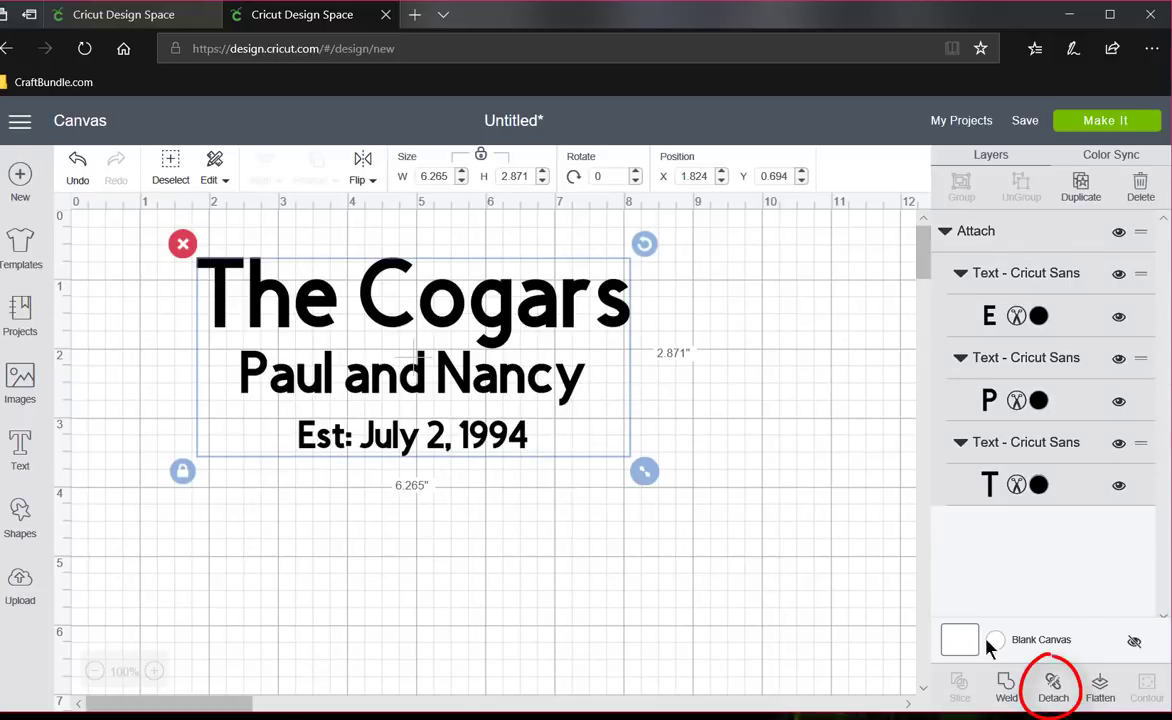
pyautogui.click(1057, 689)
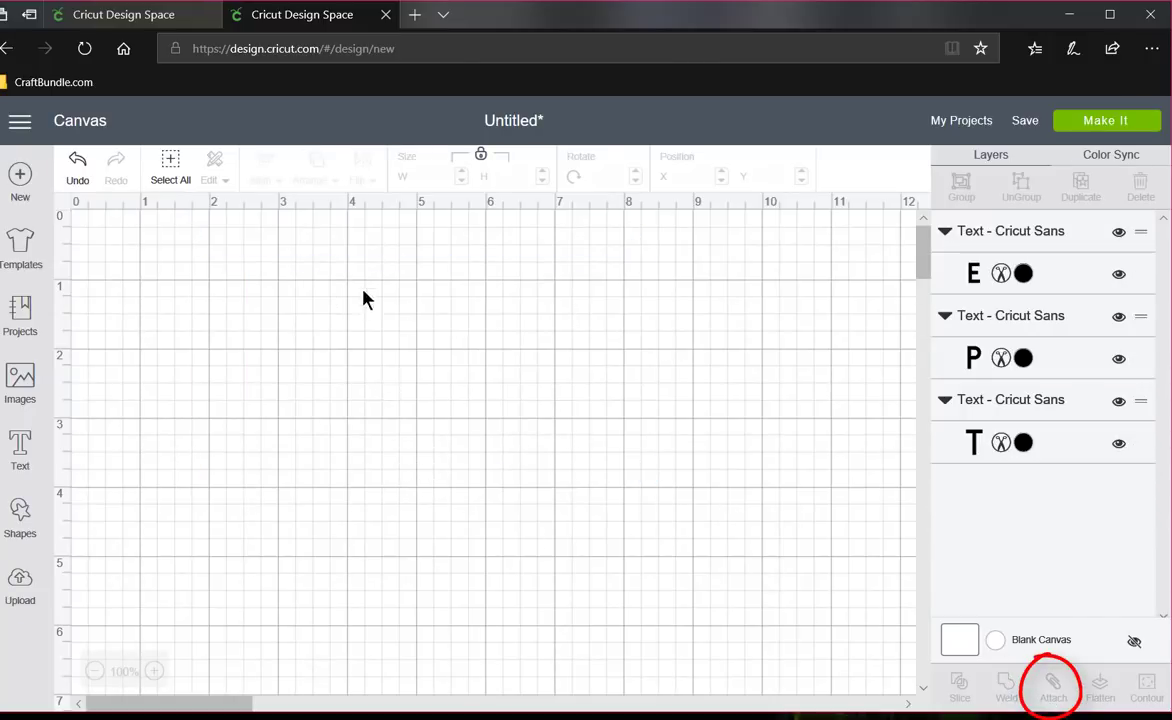
# - Find the Samantha fonts and change the family name line's font to Samantha Italic
pyautogui.doubleClick(438, 320)
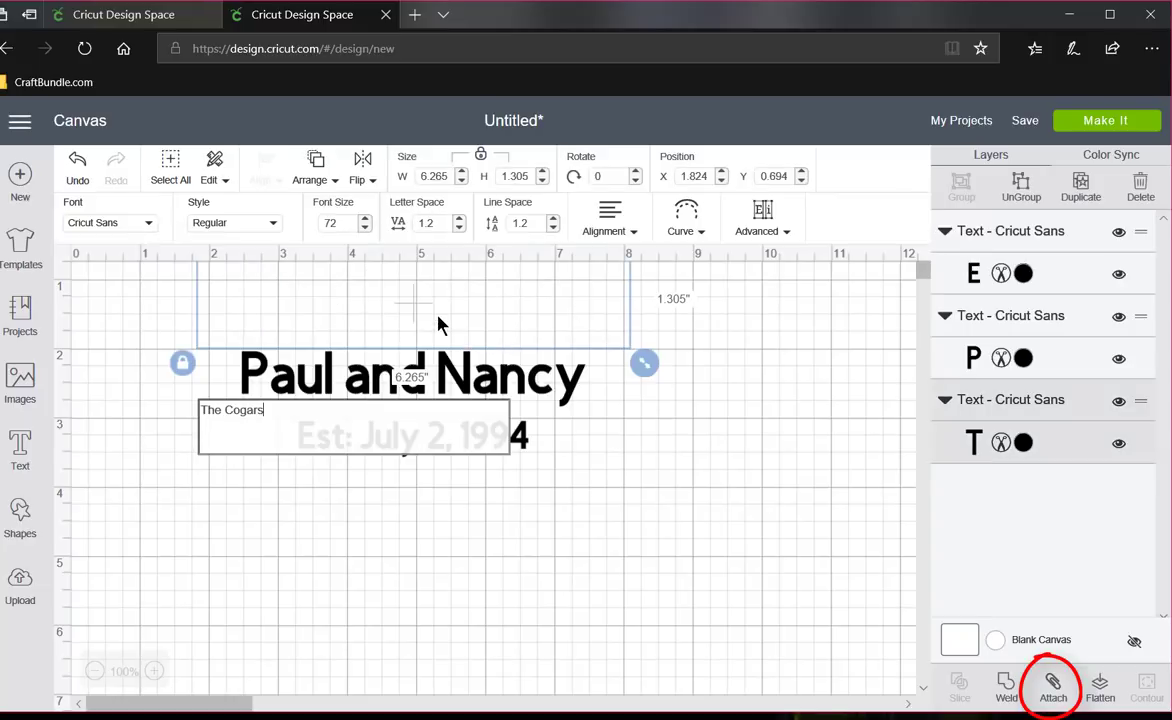
pyautogui.click(148, 230)
pyautogui.scroll(-5, 336, 349)
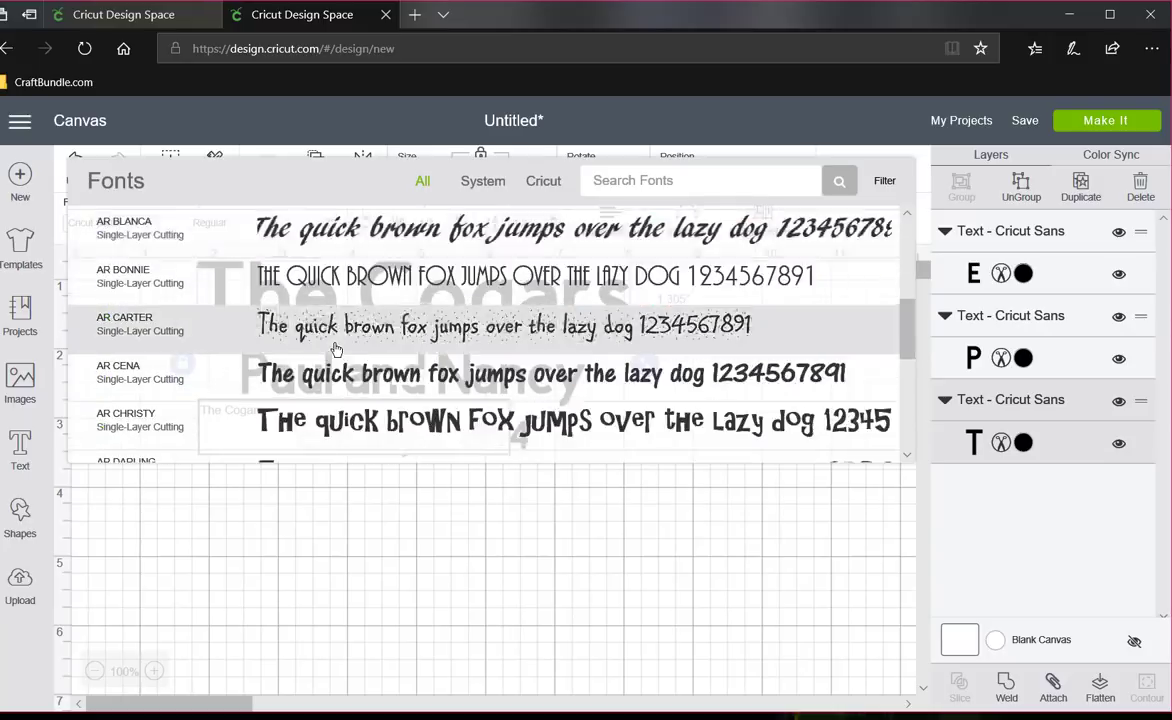
pyautogui.scroll(-3, 336, 349)
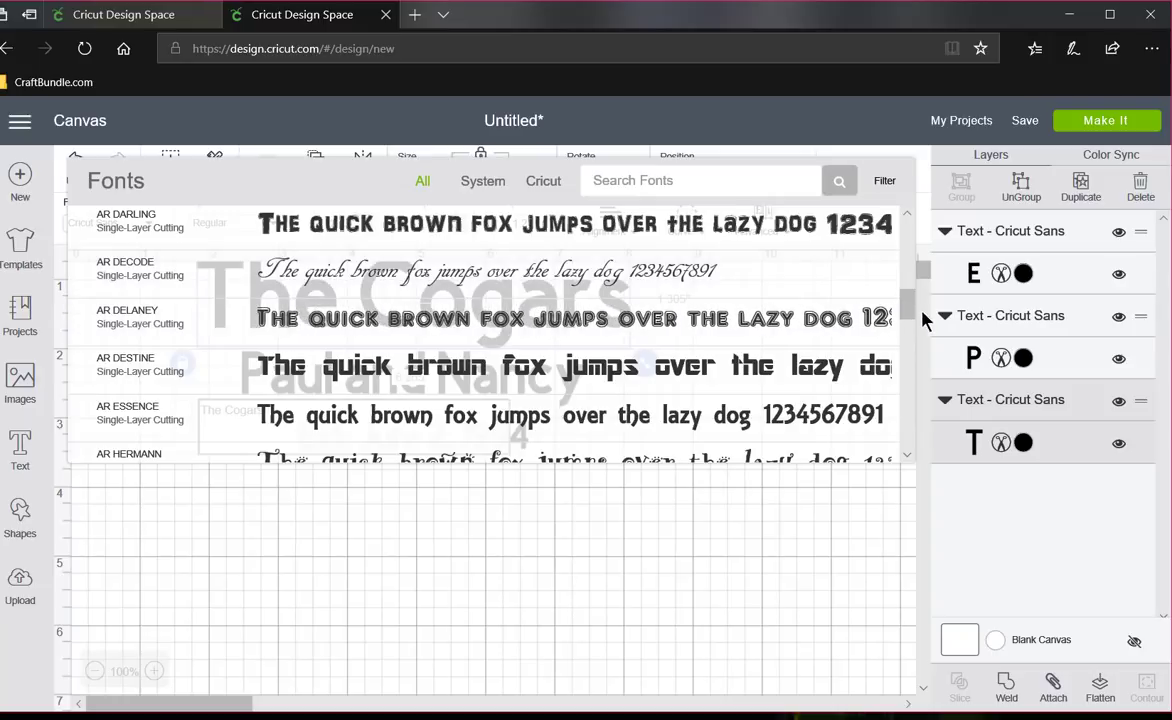
pyautogui.moveTo(910, 308); pyautogui.dragTo(912, 437)
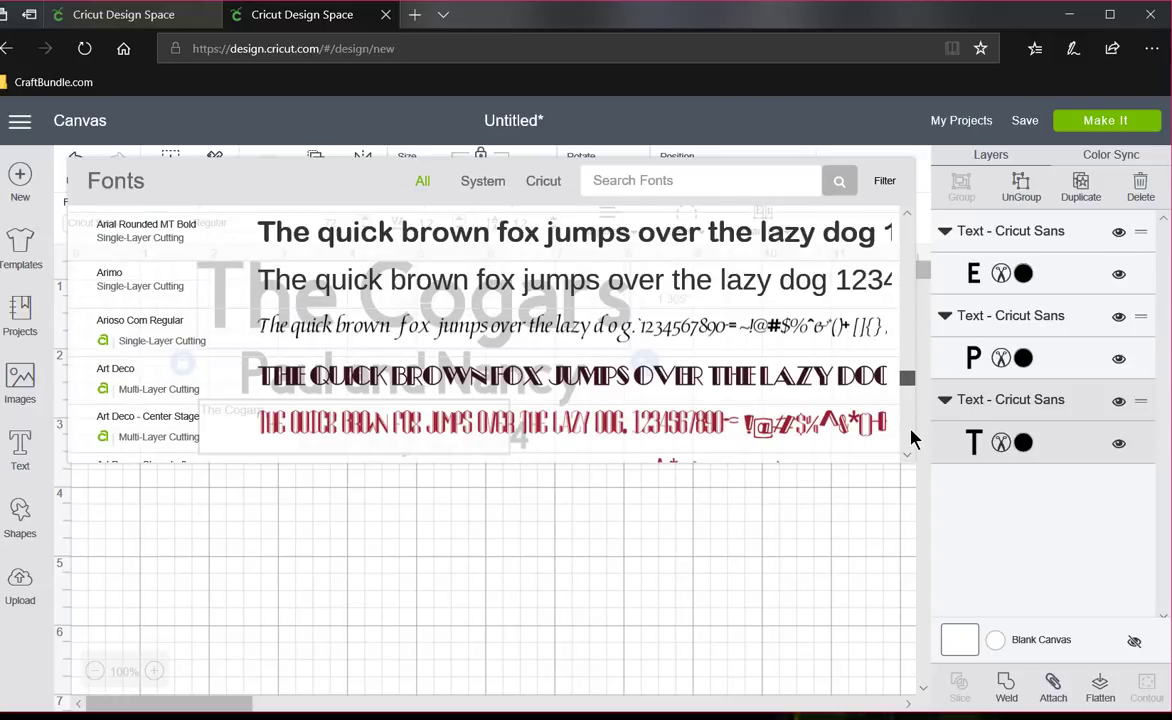
pyautogui.click(691, 180)
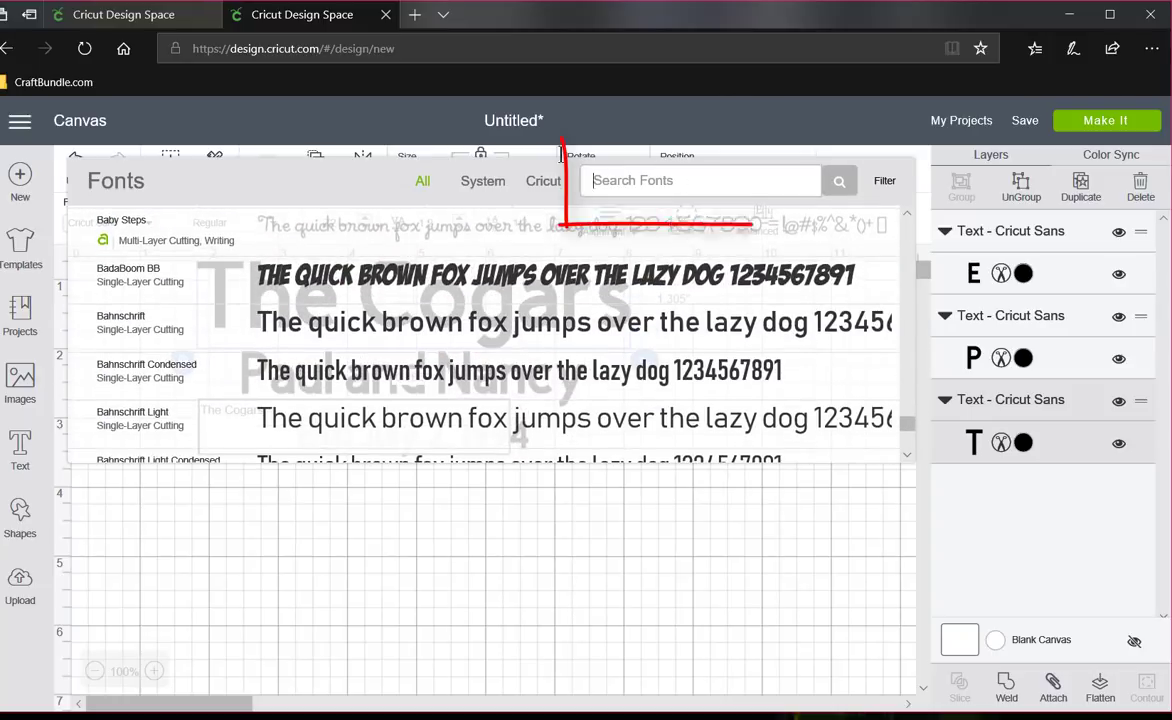
pyautogui.write('Sa')
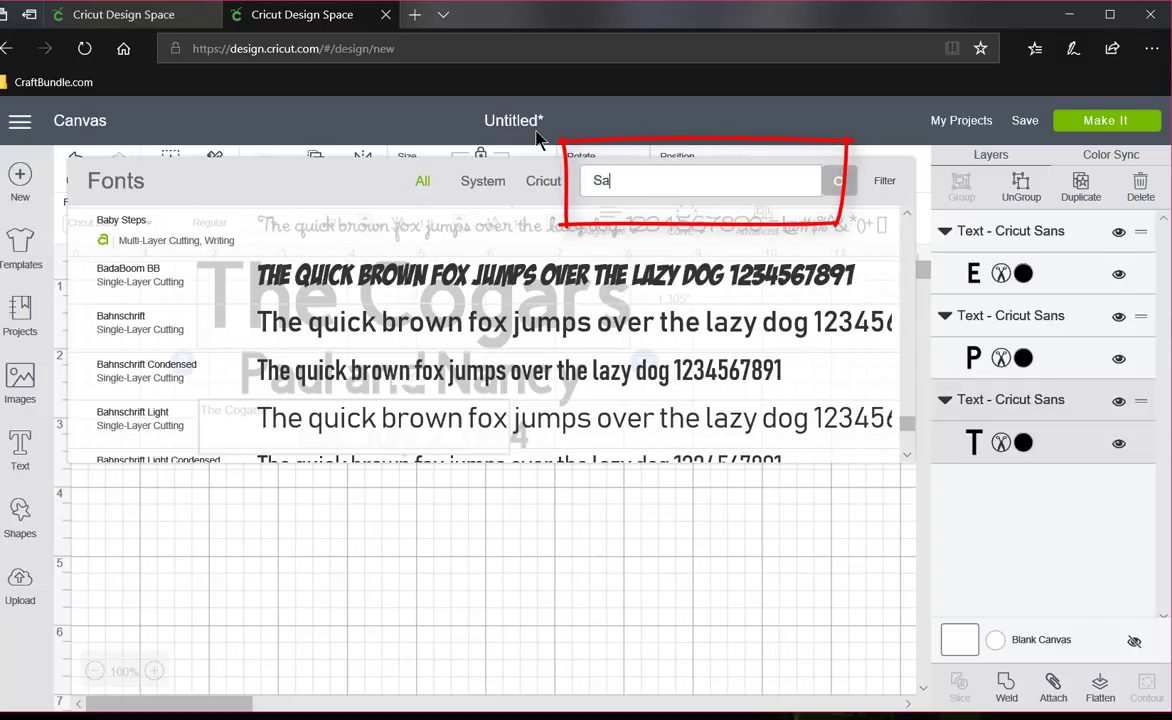
pyautogui.write('mantha')
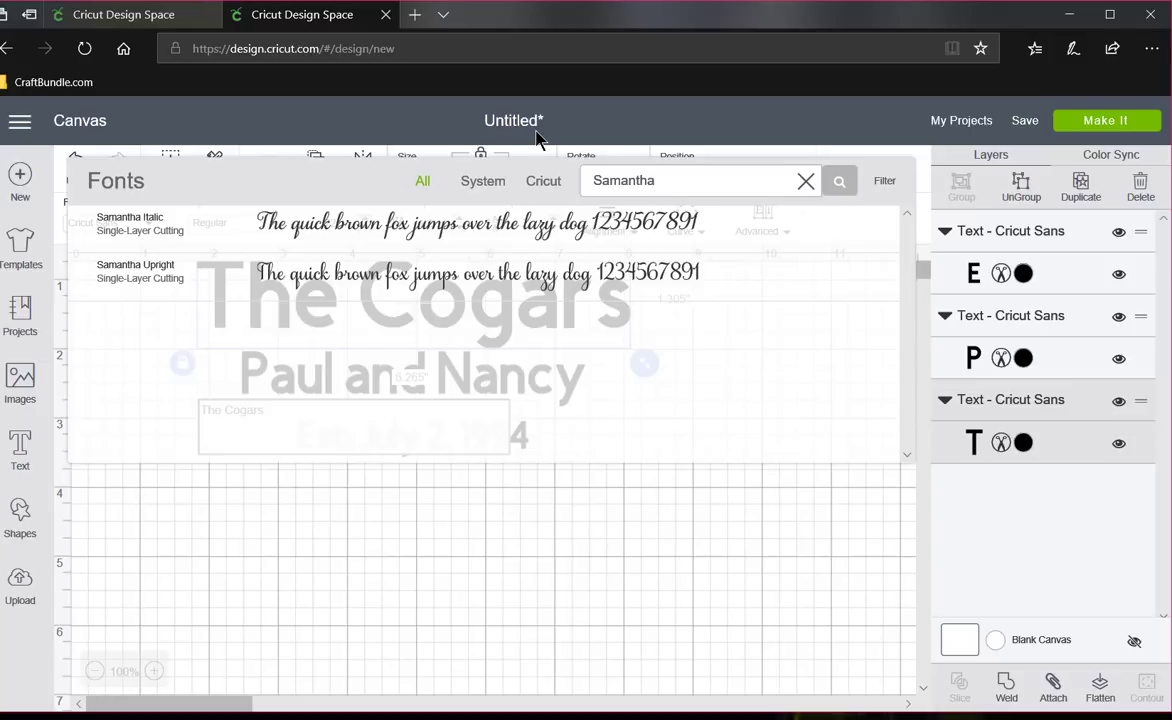
pyautogui.click(370, 228)
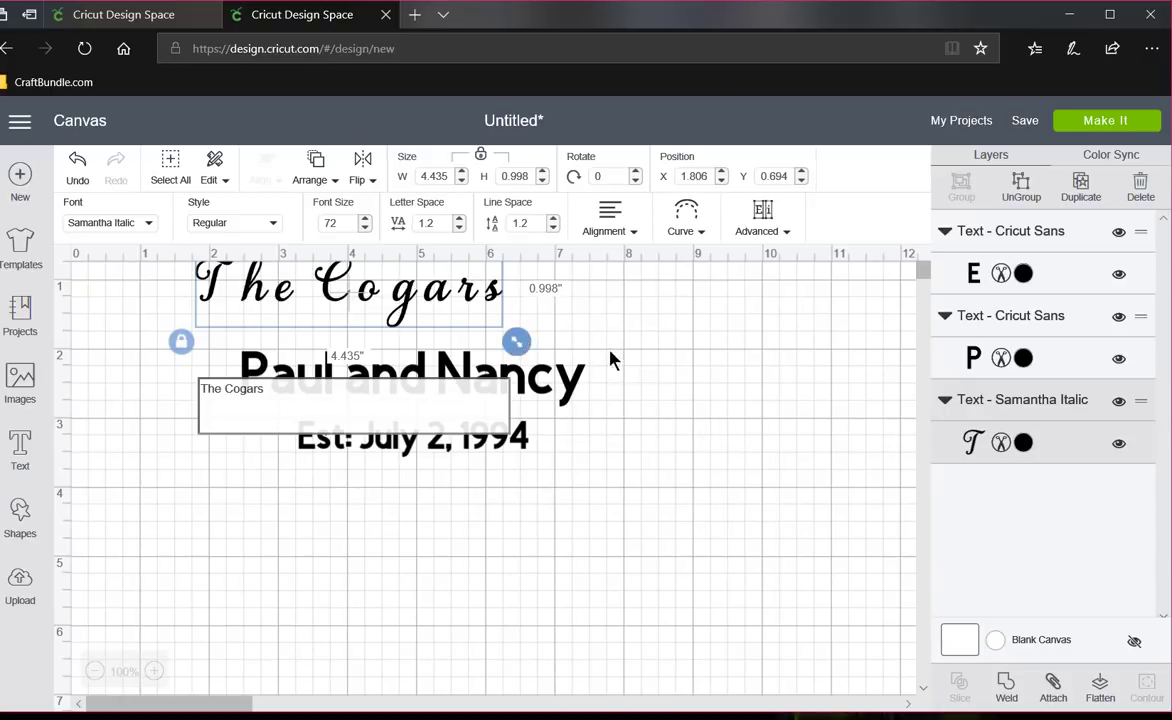
# - Enlarge the family name to about 7.2 inches wide and reduce its letter spacing to -0.2
pyautogui.moveTo(516, 341); pyautogui.dragTo(719, 408)
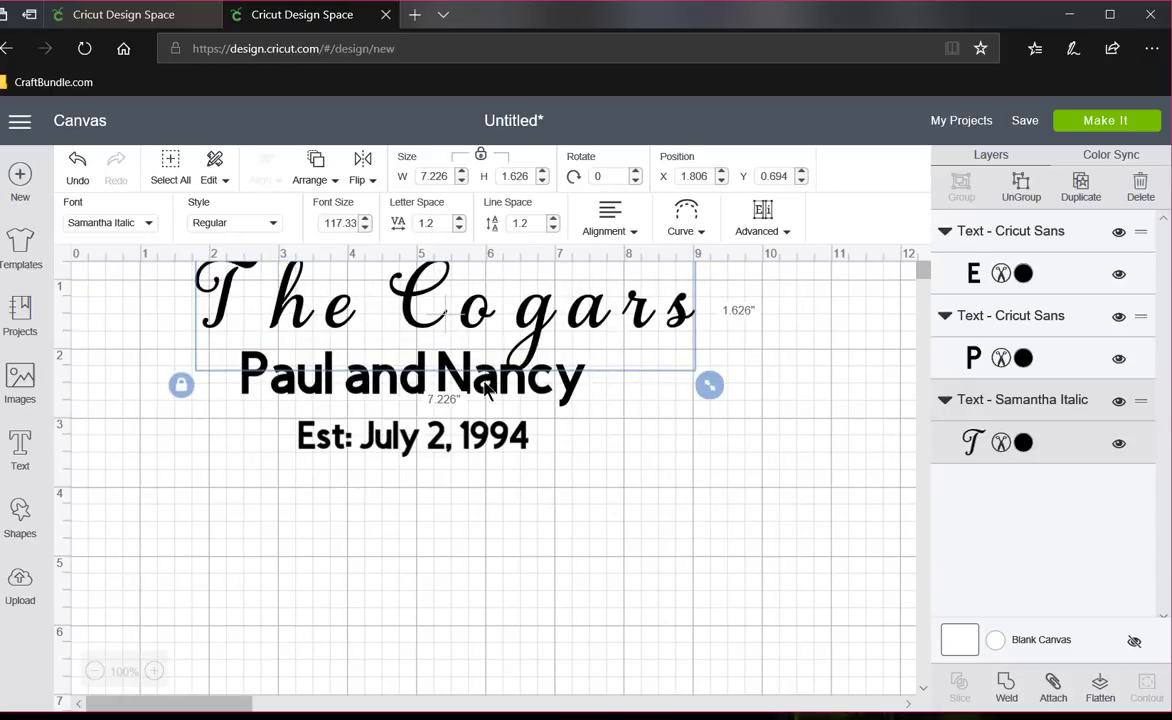
pyautogui.click(459, 228)
pyautogui.click(459, 228)
pyautogui.click(459, 228)
pyautogui.click(459, 228)
pyautogui.click(459, 228)
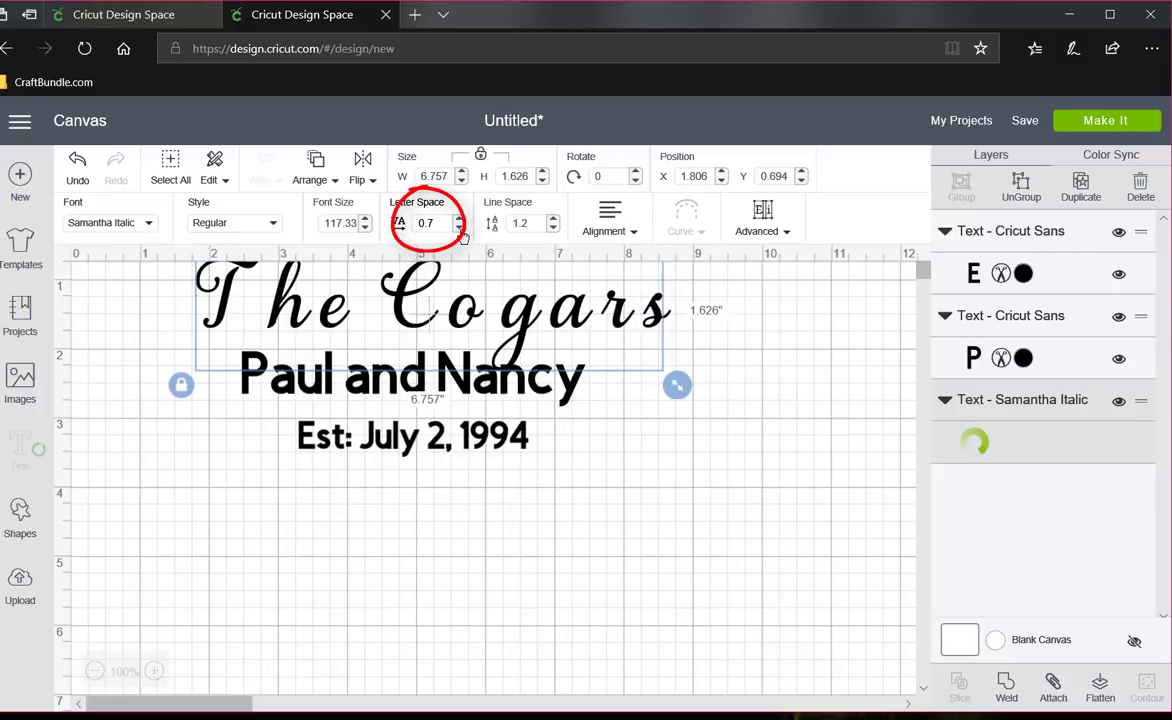
pyautogui.click(461, 230)
pyautogui.click(461, 230)
pyautogui.click(461, 230)
pyautogui.click(461, 230)
pyautogui.click(461, 230)
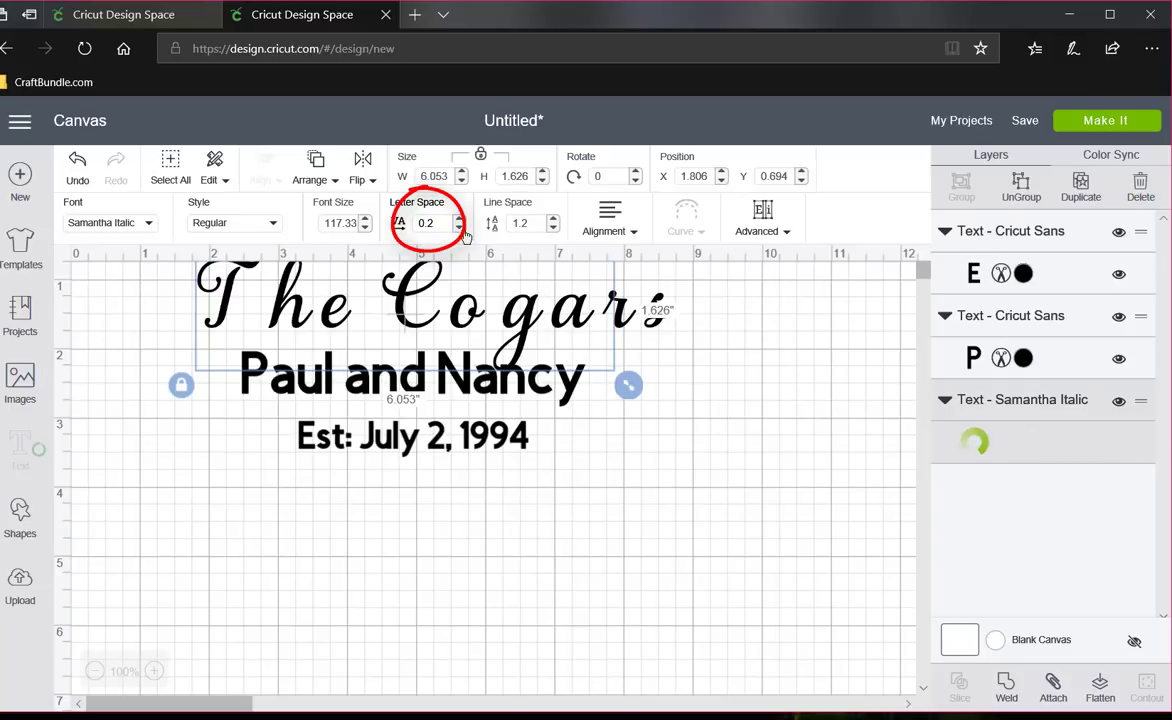
pyautogui.click(461, 230)
pyautogui.click(461, 230)
pyautogui.click(461, 230)
pyautogui.click(461, 230)
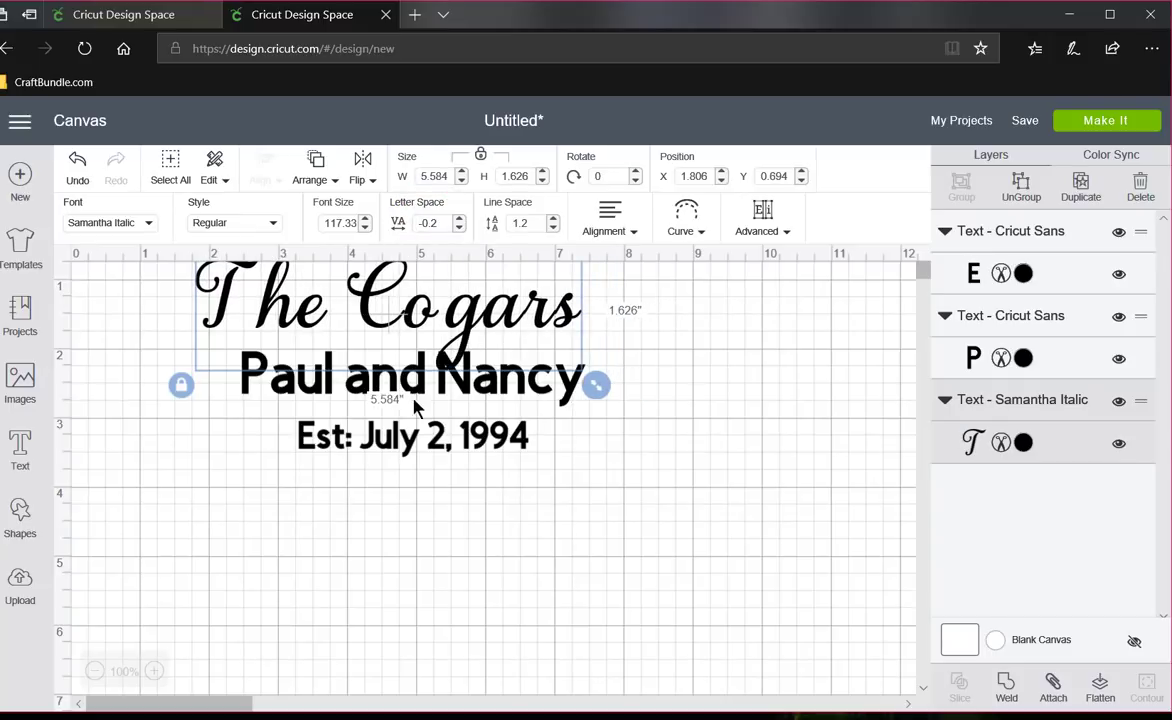
# - Move the family name up to about X 2.03, Y 0.11, clear of the couple's names
pyautogui.moveTo(588, 483); pyautogui.dragTo(300, 360)
pyautogui.click(592, 333)
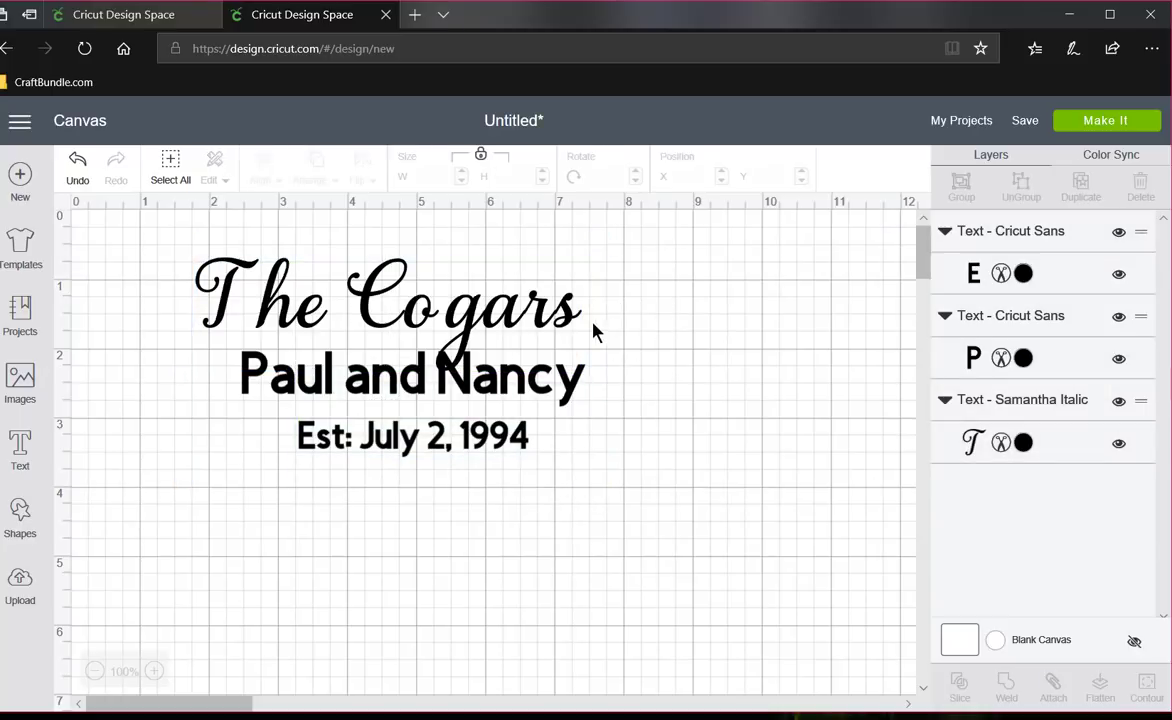
pyautogui.moveTo(592, 333); pyautogui.dragTo(192, 258)
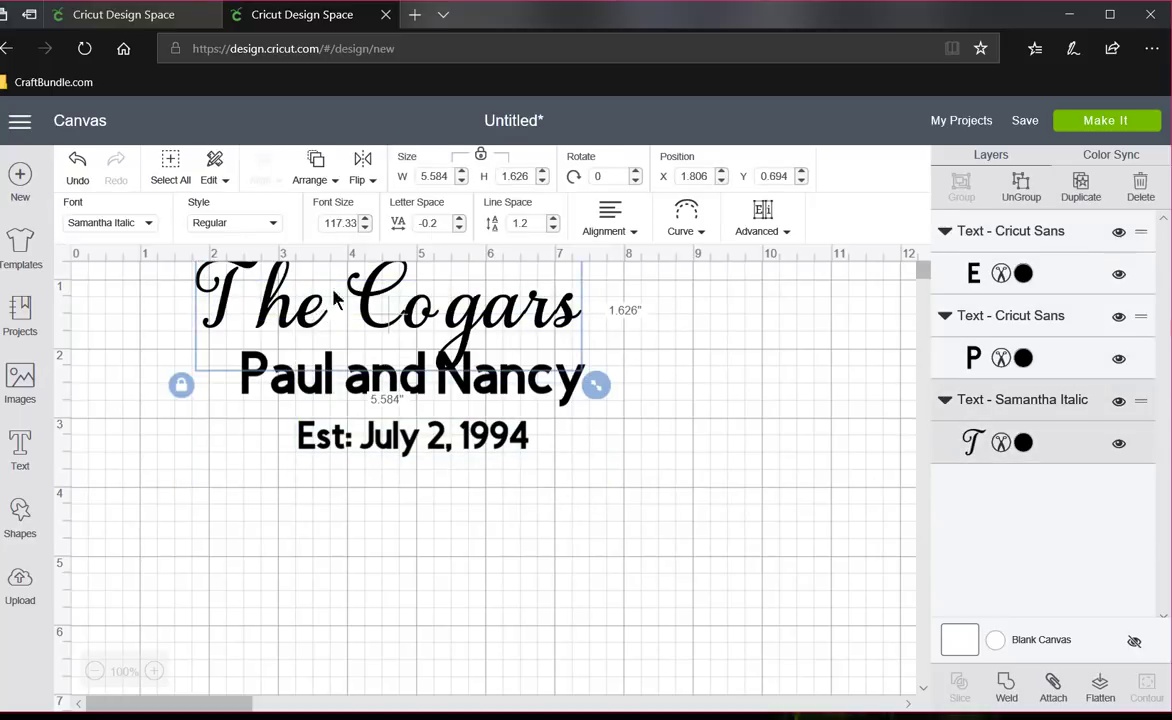
pyautogui.moveTo(338, 300); pyautogui.dragTo(345, 275)
pyautogui.click(621, 421)
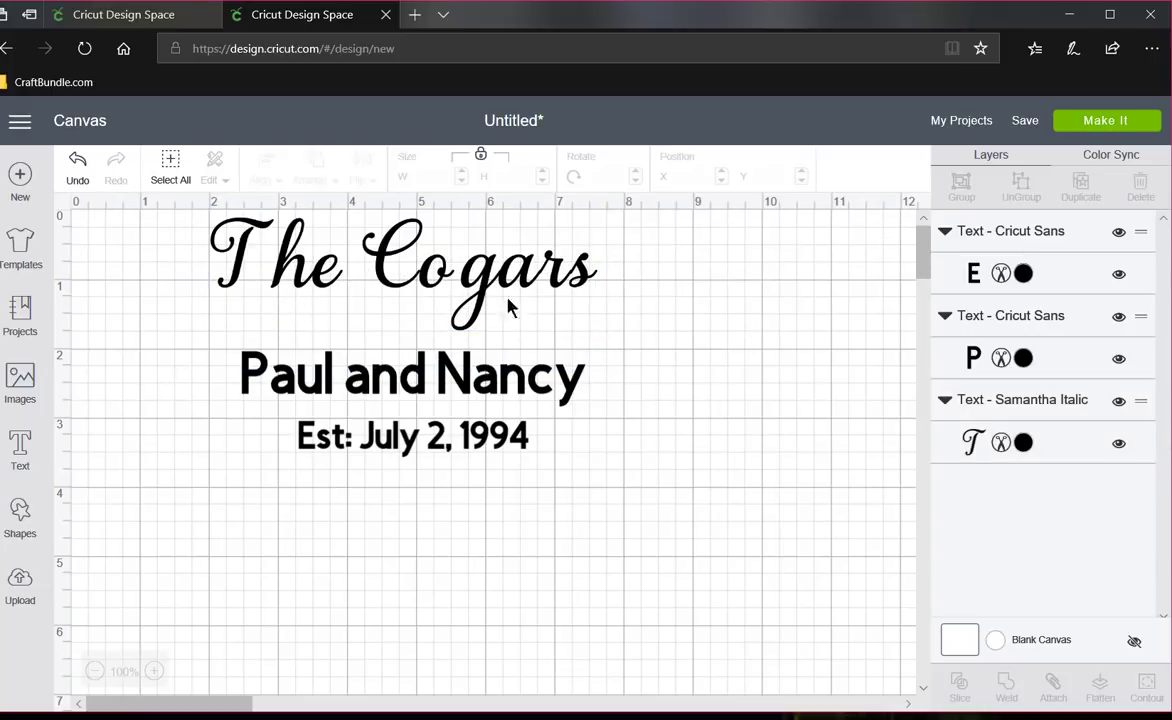
# - Ungroup the family name line into individual letters
pyautogui.moveTo(320, 290); pyautogui.dragTo(245, 224)
pyautogui.click(640, 355)
pyautogui.click(305, 325)
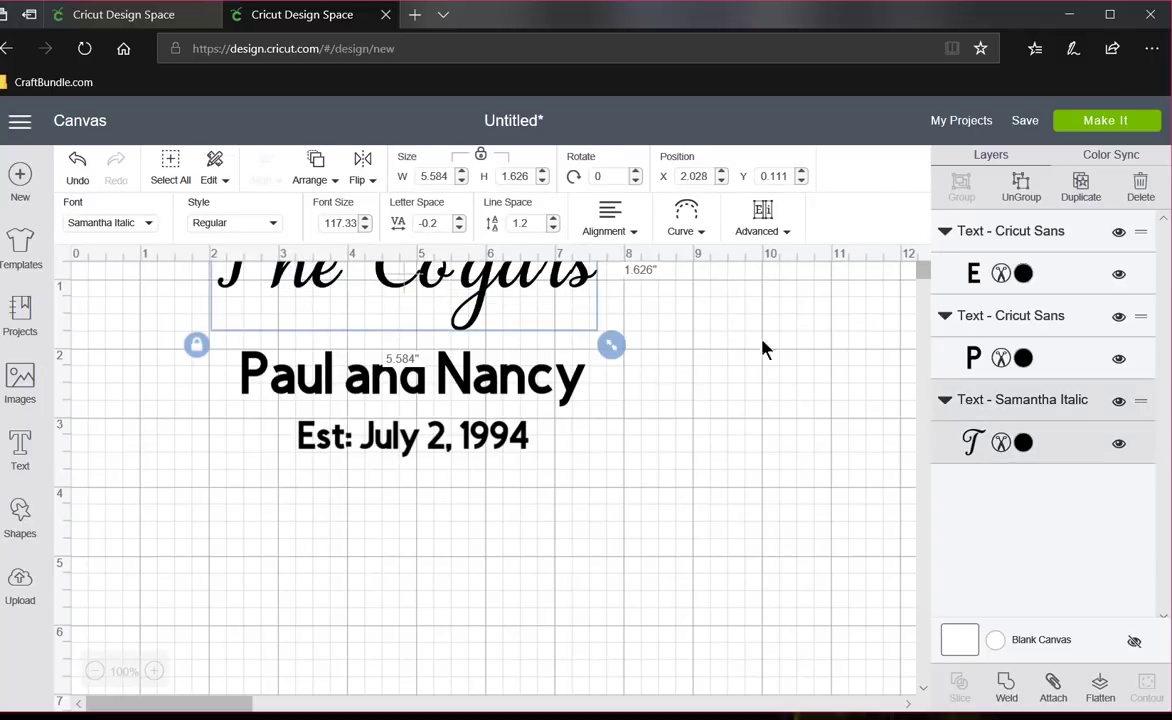
pyautogui.press('Delete')
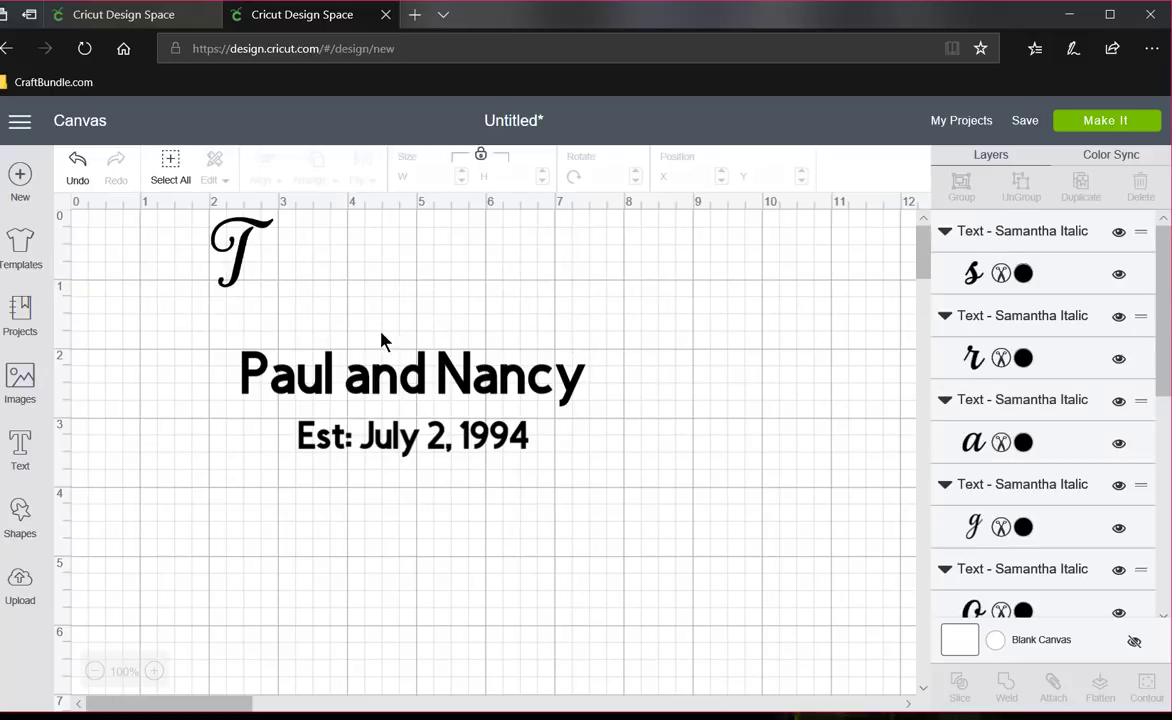
# - Shift the separated T of "The" slightly left and down, and try selecting its individual letters
pyautogui.moveTo(285, 282); pyautogui.dragTo(205, 228)
pyautogui.moveTo(287, 283); pyautogui.dragTo(290, 293)
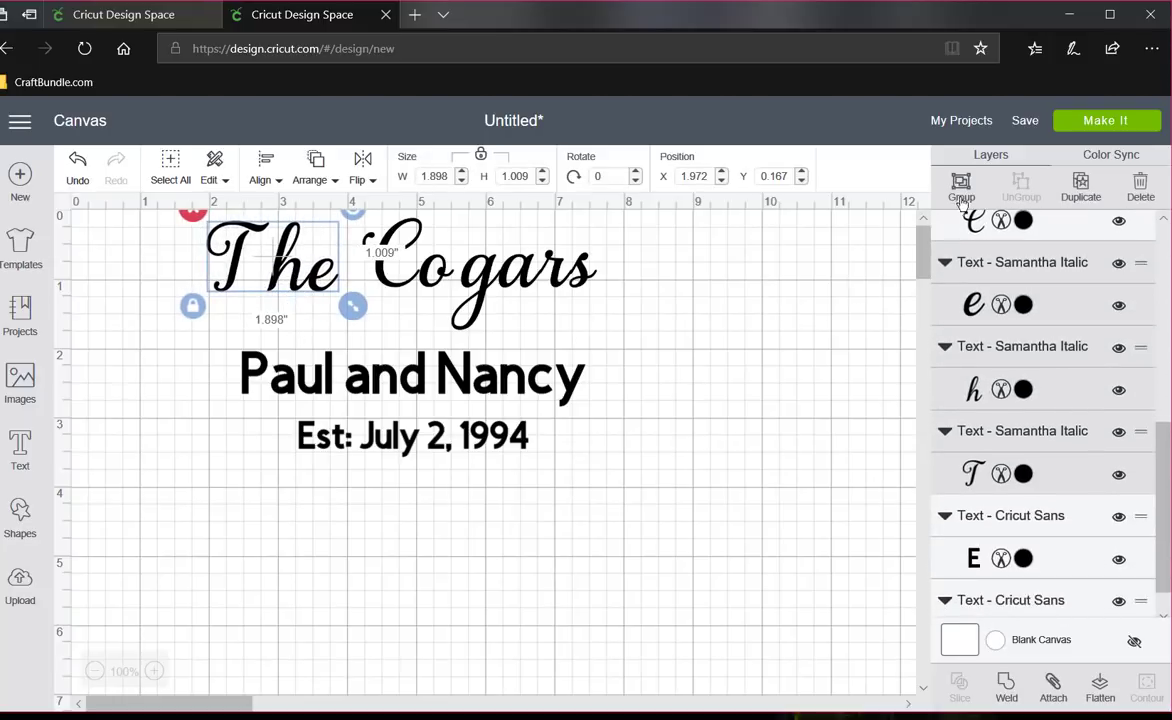
pyautogui.click(815, 316)
pyautogui.click(300, 281)
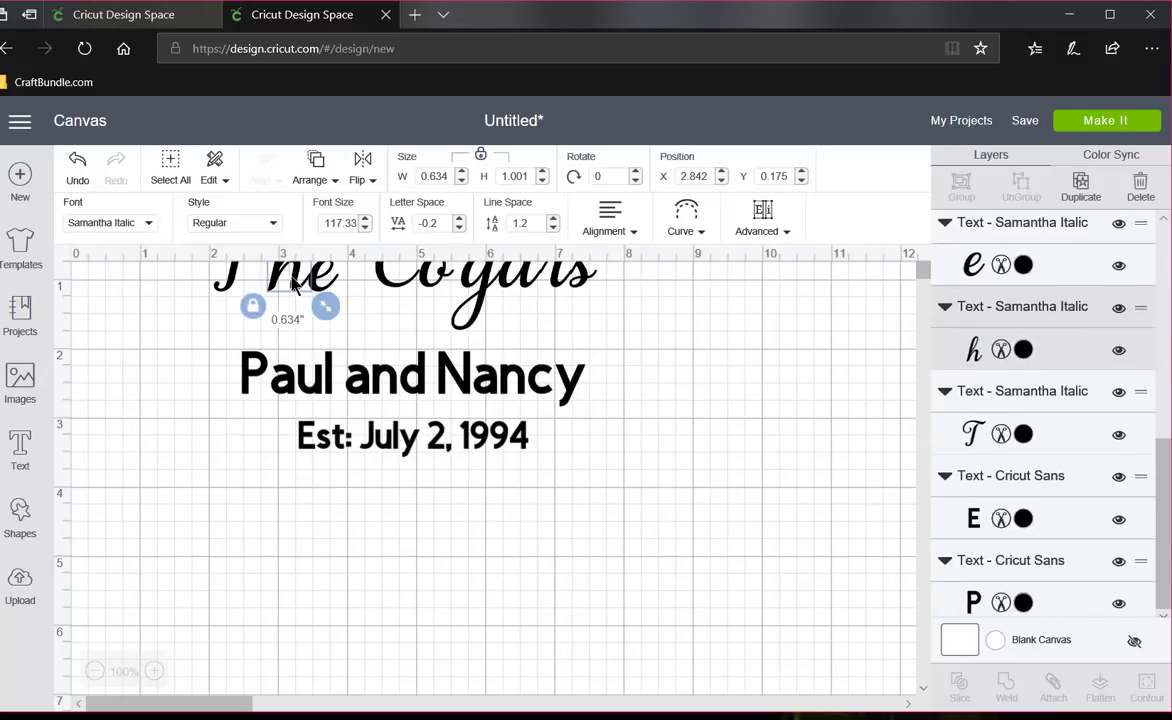
pyautogui.click(603, 328)
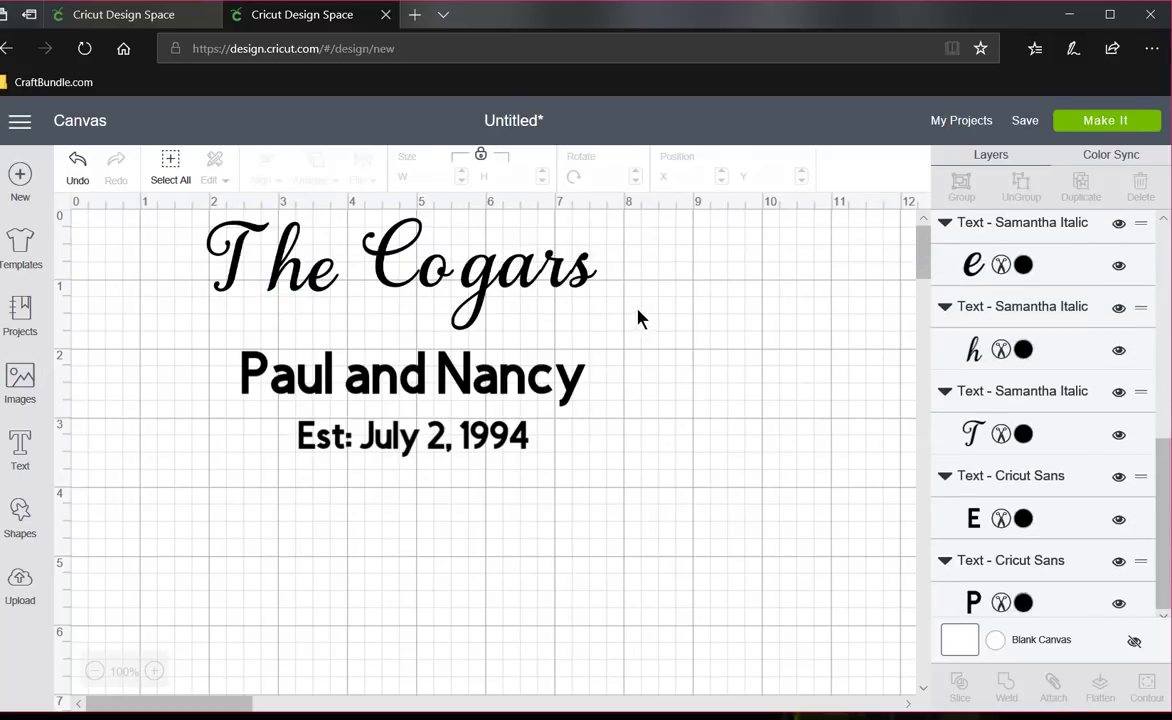
# - Move all the family name letters below the date line and bring the h and e of "The" close to the T
pyautogui.moveTo(628, 306); pyautogui.dragTo(191, 224)
pyautogui.moveTo(383, 270); pyautogui.dragTo(405, 561)
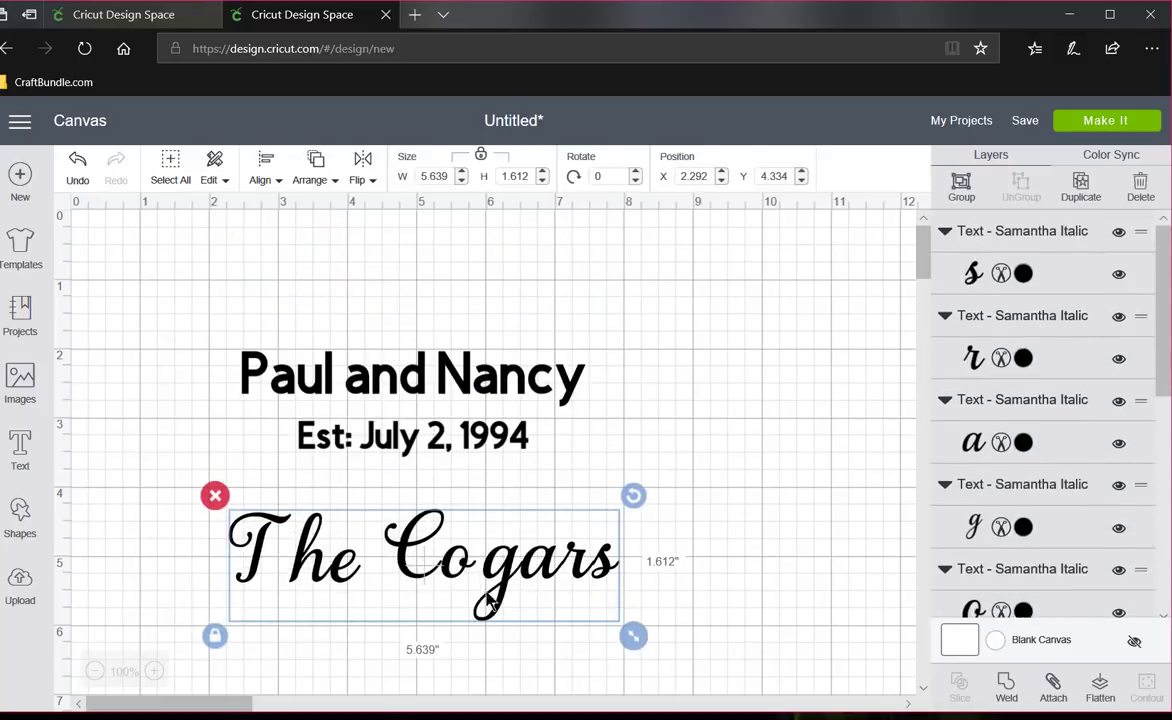
pyautogui.click(317, 600)
pyautogui.click(320, 570)
pyautogui.moveTo(311, 569)
pyautogui.mouseDown()
pyautogui.moveTo(291, 580)
pyautogui.moveTo(322, 588)
pyautogui.moveTo(312, 588)
pyautogui.mouseUp()
pyautogui.click(338, 590)
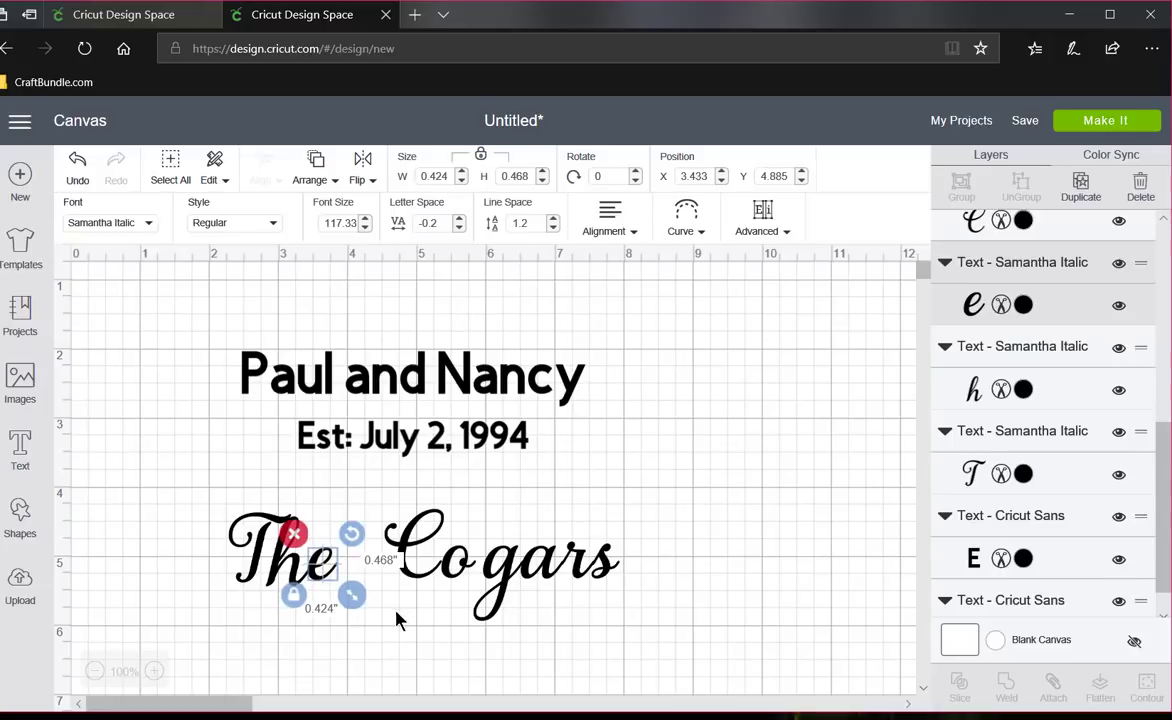
pyautogui.click(409, 593)
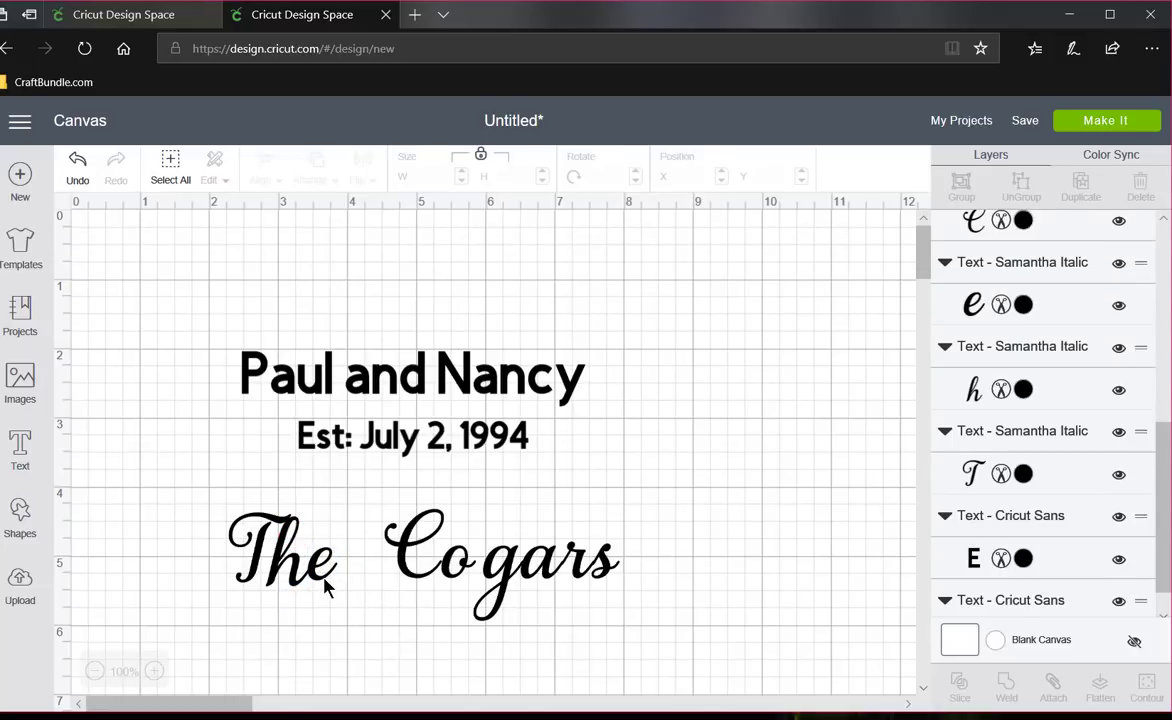
# - Align the T, h and e of "The" along their bottom edges
pyautogui.moveTo(346, 597); pyautogui.dragTo(205, 504)
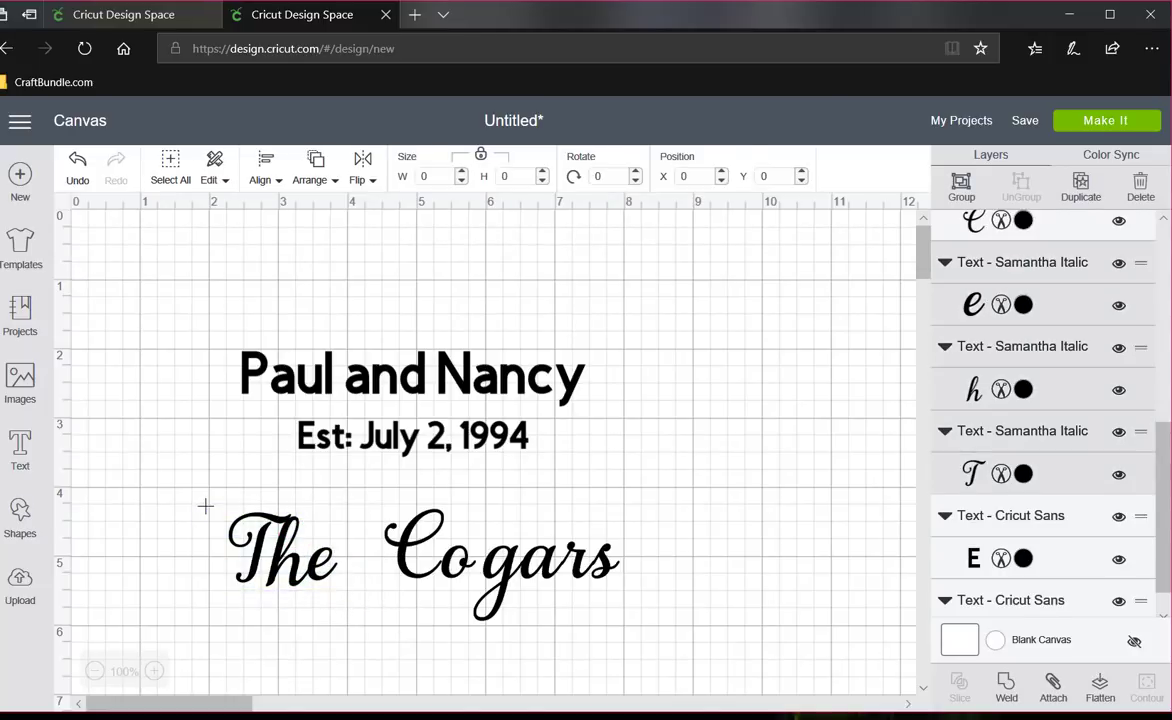
pyautogui.click(262, 178)
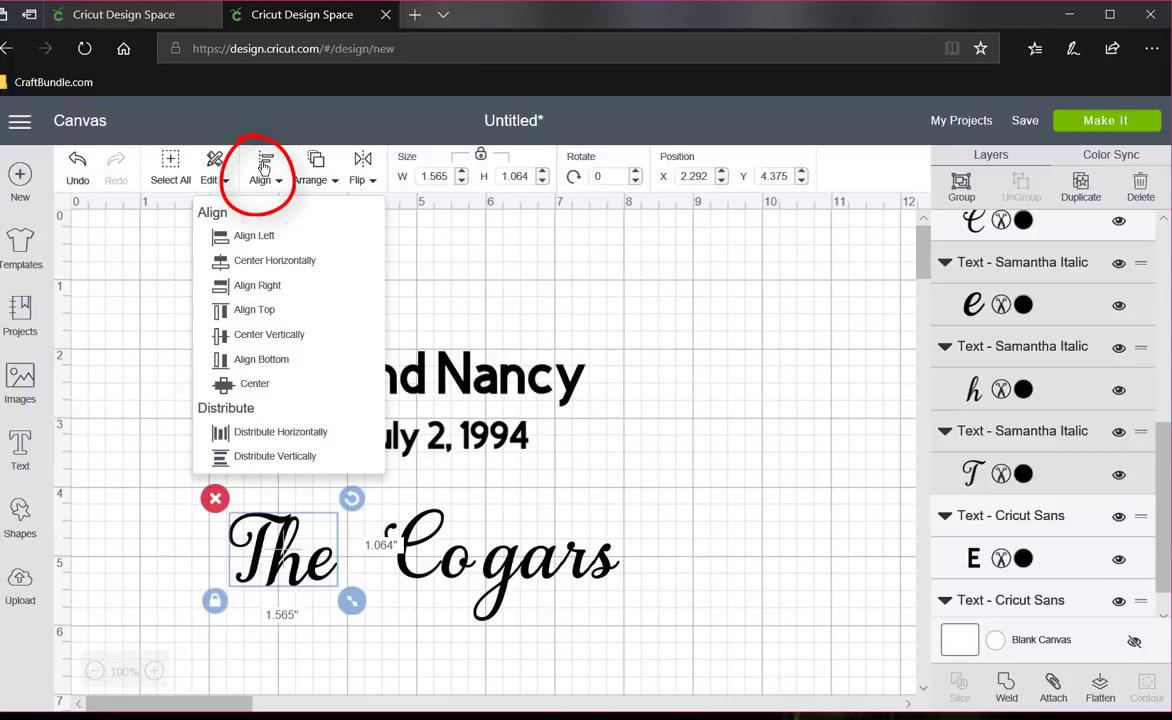
pyautogui.click(262, 360)
pyautogui.click(416, 634)
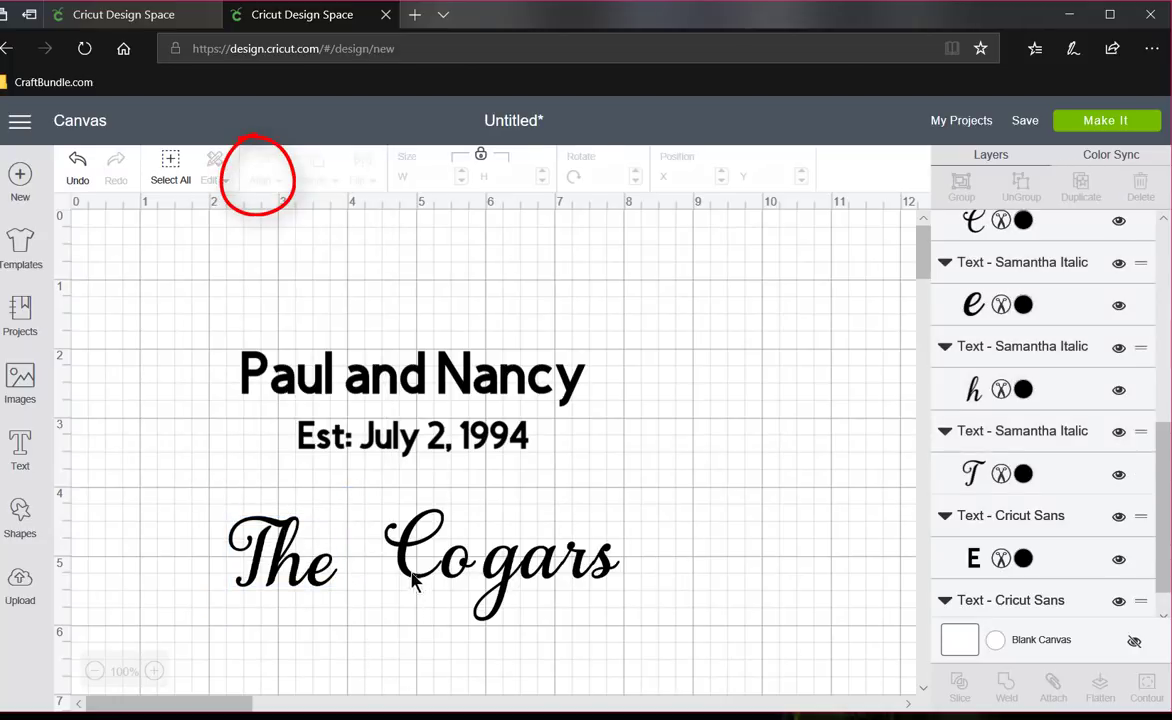
# - Move the family name's C, o, g, a, r and s leftward so they join closely, starting just after "The"
pyautogui.moveTo(418, 586)
pyautogui.mouseDown()
pyautogui.moveTo(387, 591)
pyautogui.moveTo(426, 588)
pyautogui.moveTo(410, 590)
pyautogui.mouseUp()
pyautogui.click(562, 623)
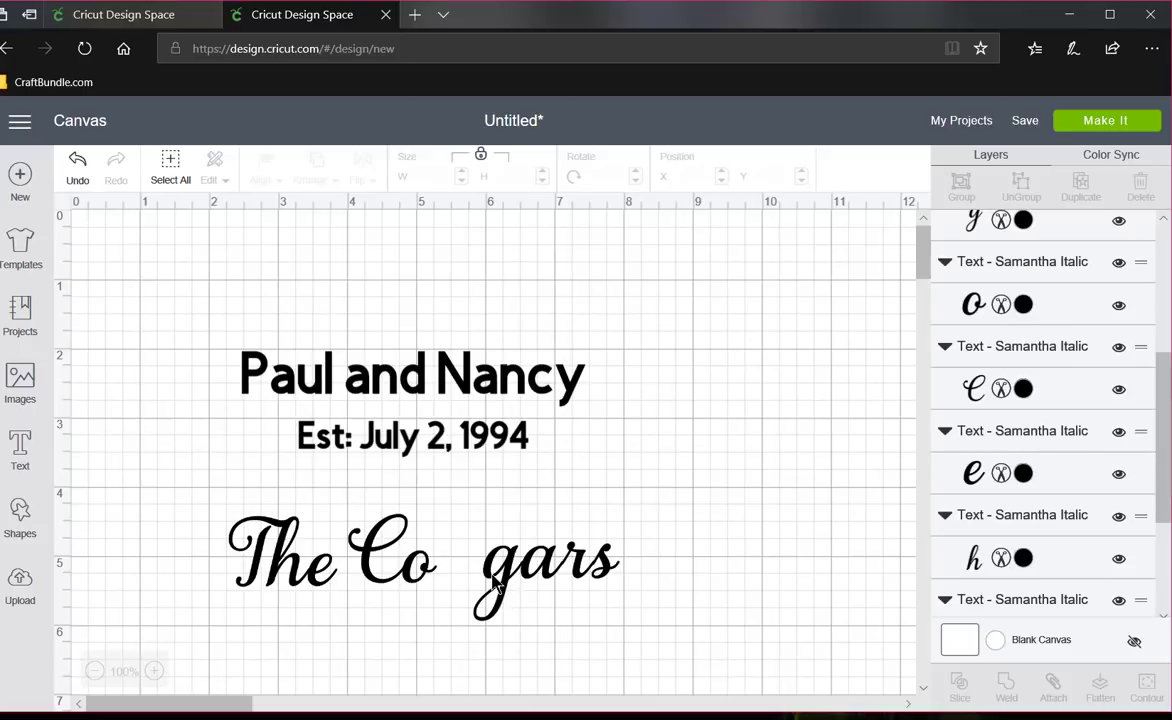
pyautogui.moveTo(493, 586); pyautogui.dragTo(432, 588)
pyautogui.moveTo(535, 585); pyautogui.dragTo(487, 575)
pyautogui.click(568, 600)
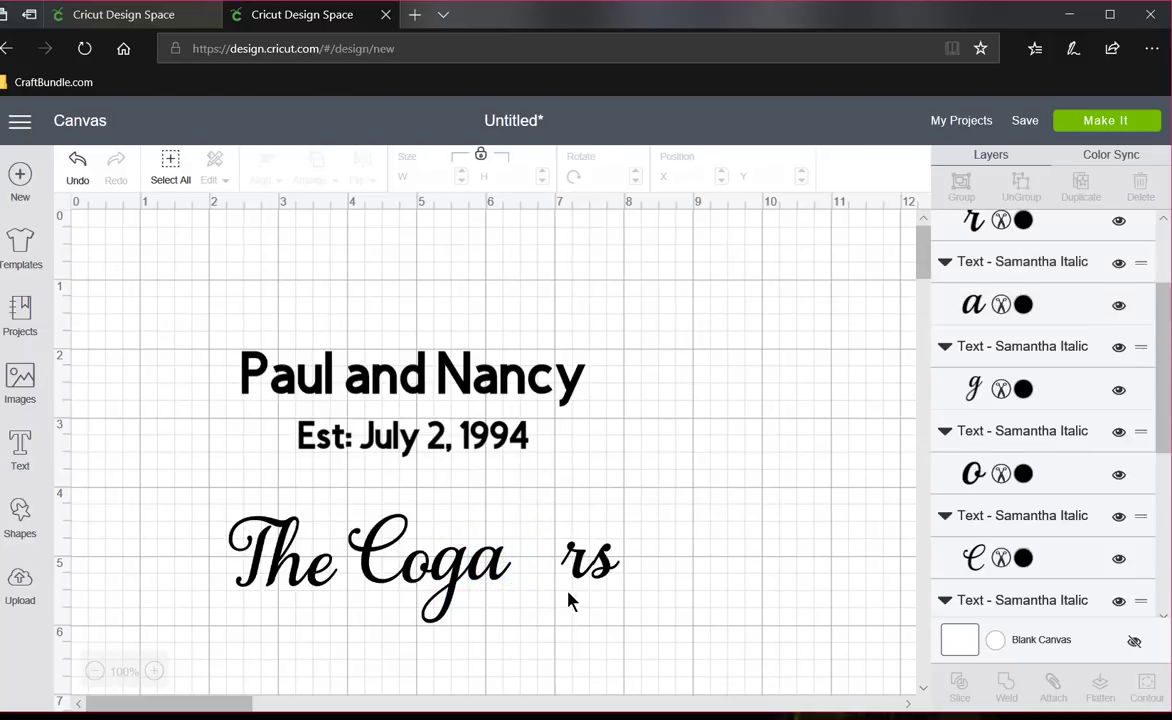
pyautogui.moveTo(578, 570); pyautogui.dragTo(541, 583)
pyautogui.click(607, 599)
pyautogui.click(582, 627)
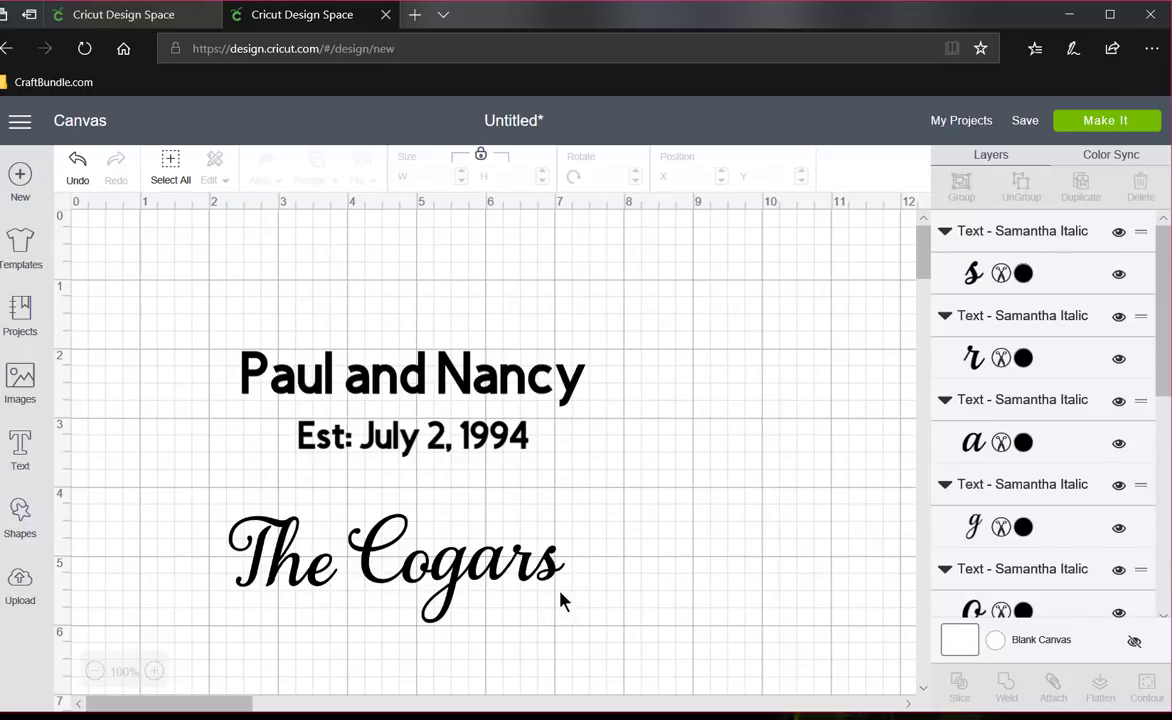
# - Bottom-align all the family name letters, and lower the g so its tail hangs below the baseline
pyautogui.moveTo(582, 596); pyautogui.dragTo(213, 500)
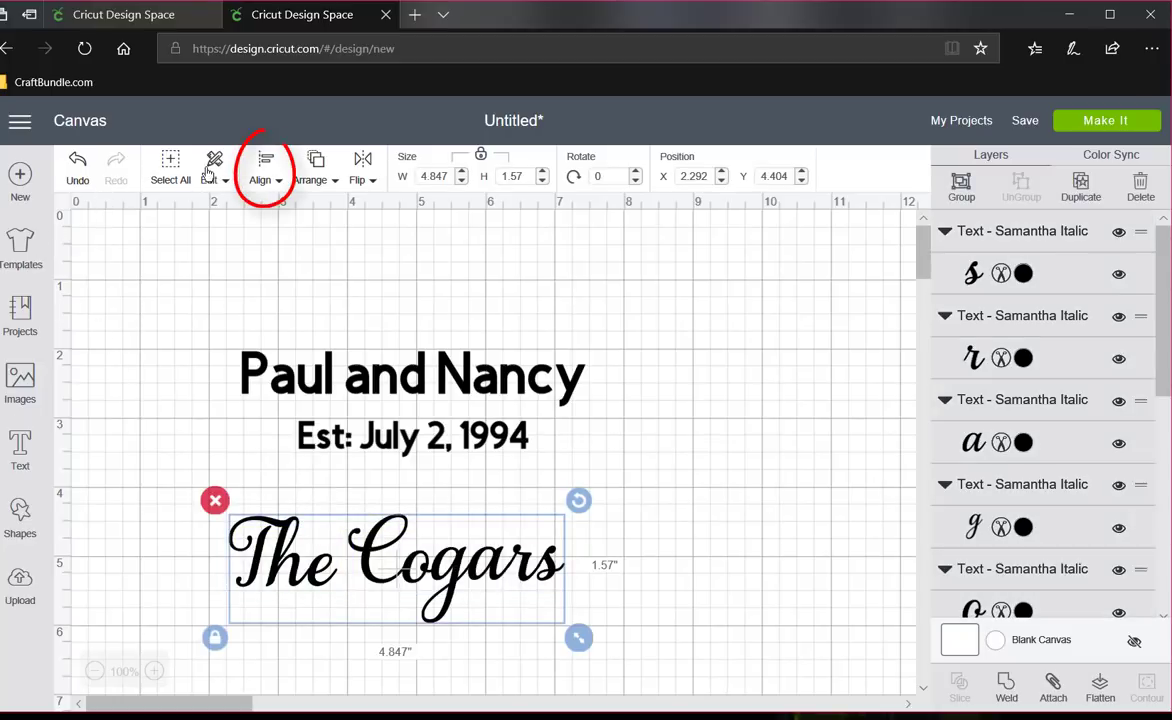
pyautogui.click(261, 170)
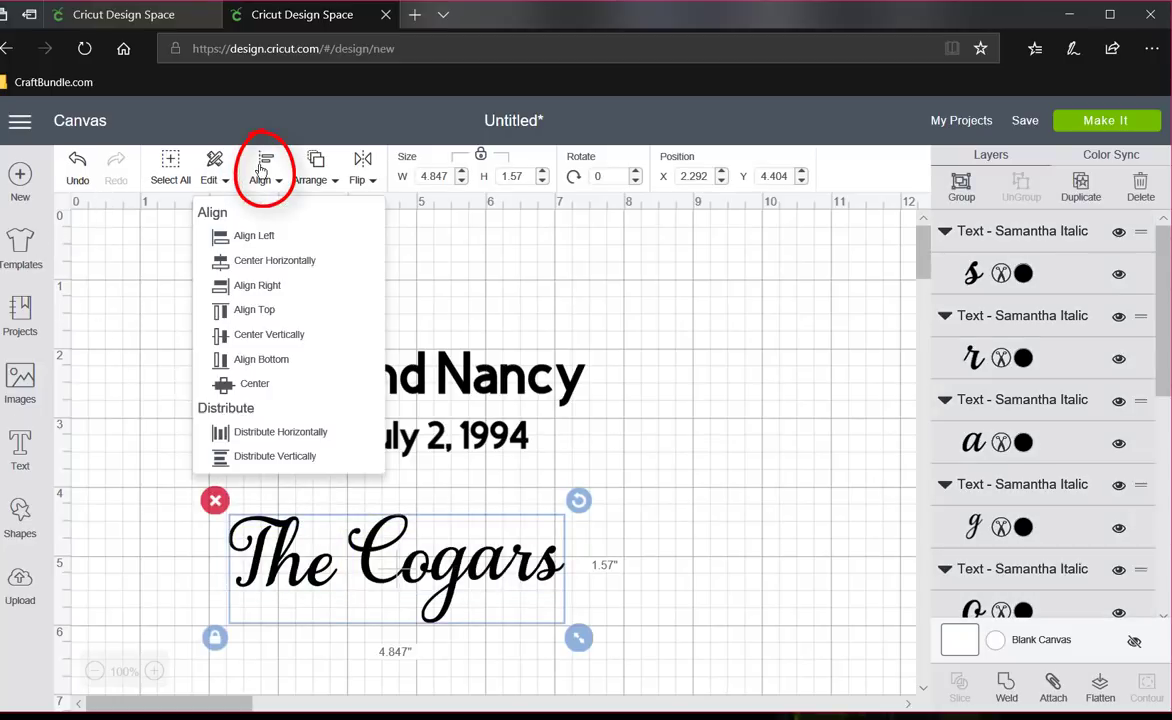
pyautogui.click(261, 359)
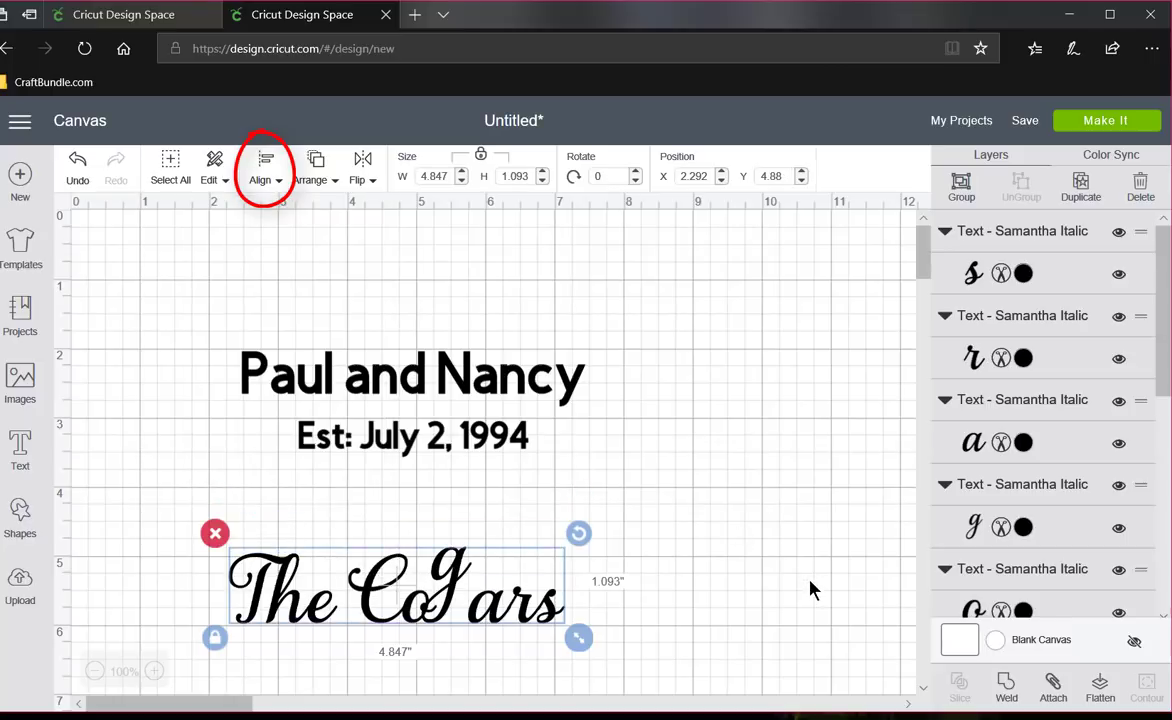
pyautogui.click(718, 643)
pyautogui.moveTo(452, 585); pyautogui.dragTo(455, 627)
# - Move all the family name letters above the couple's names at about X 2.26, Y 0.59, and enlarge them to about 6.07 by 2.01 inches
pyautogui.moveTo(712, 635); pyautogui.dragTo(300, 283)
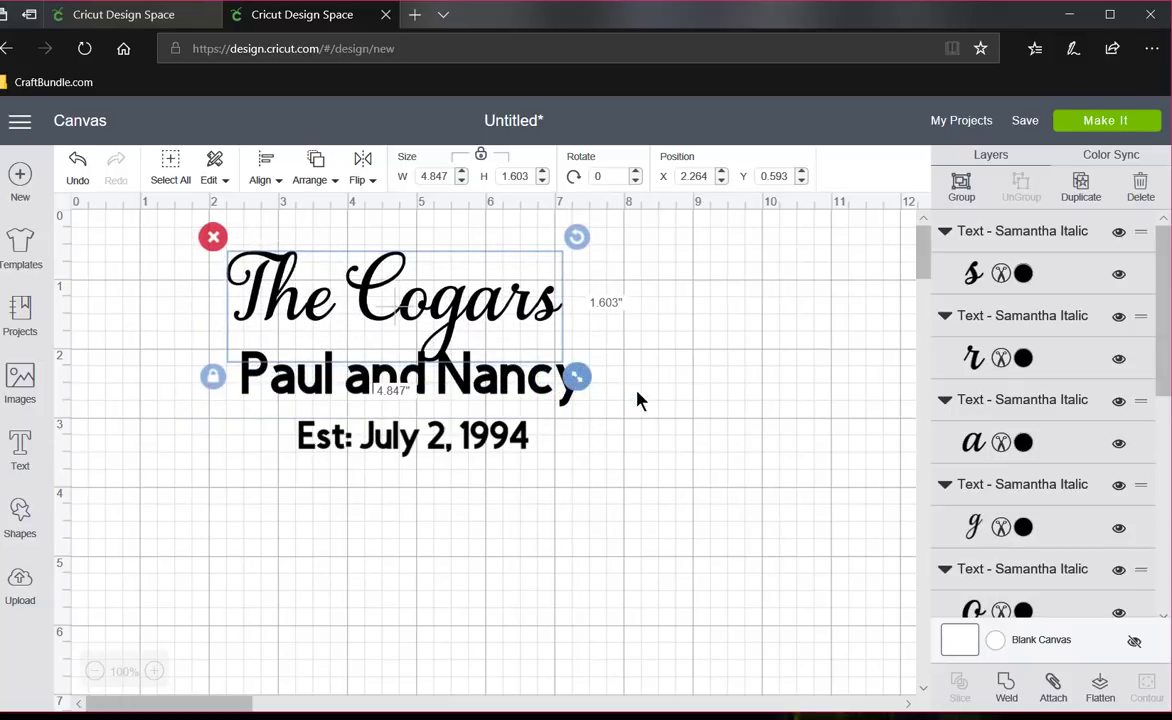
pyautogui.moveTo(640, 400); pyautogui.dragTo(667, 412)
pyautogui.click(675, 453)
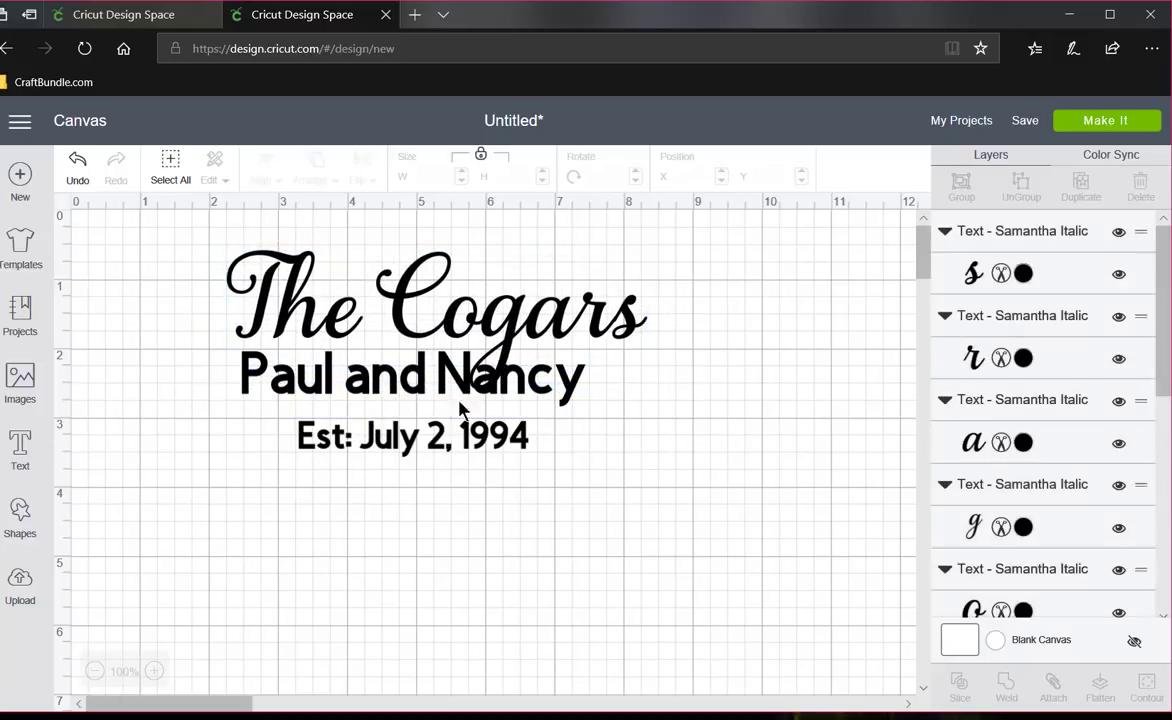
# - Move the couple's names to about X 3.14, Y 2.73, clear of the g's tail, and the date line to about Y 3.7
pyautogui.click(421, 393)
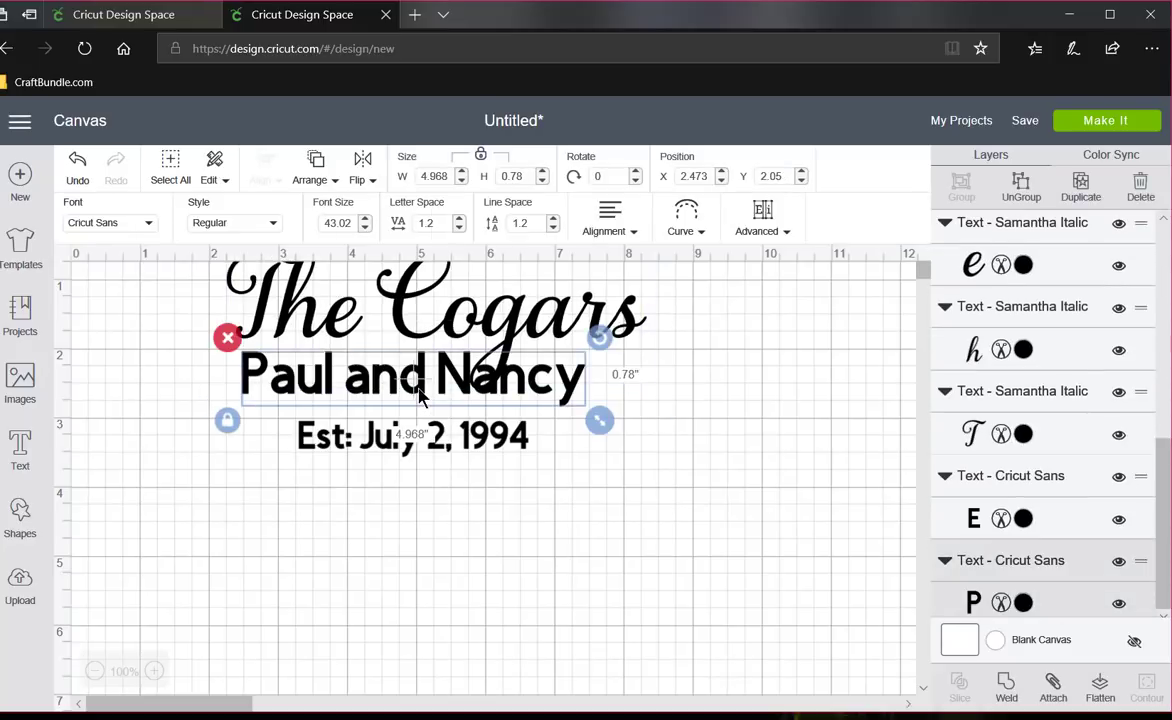
pyautogui.moveTo(437, 408); pyautogui.dragTo(484, 494)
pyautogui.click(447, 444)
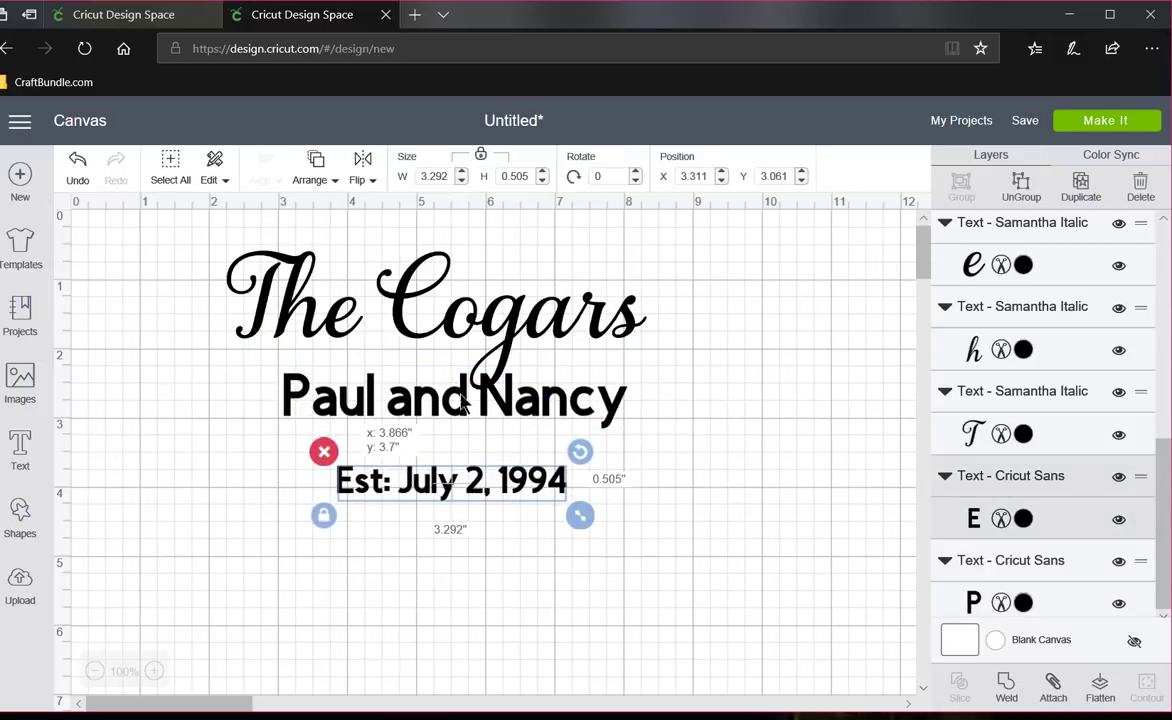
pyautogui.moveTo(462, 410); pyautogui.dragTo(462, 432)
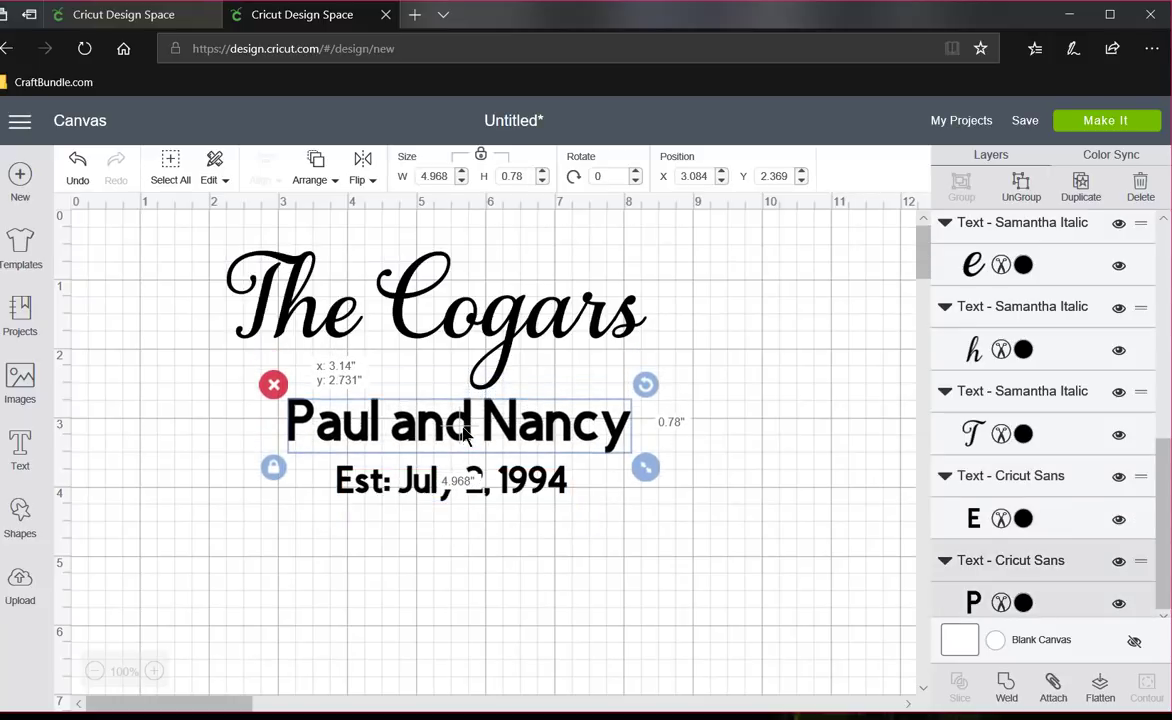
# - Group all the family name letters and center the group above the other lines at about X 2.79, Y 0.44
pyautogui.click(470, 315)
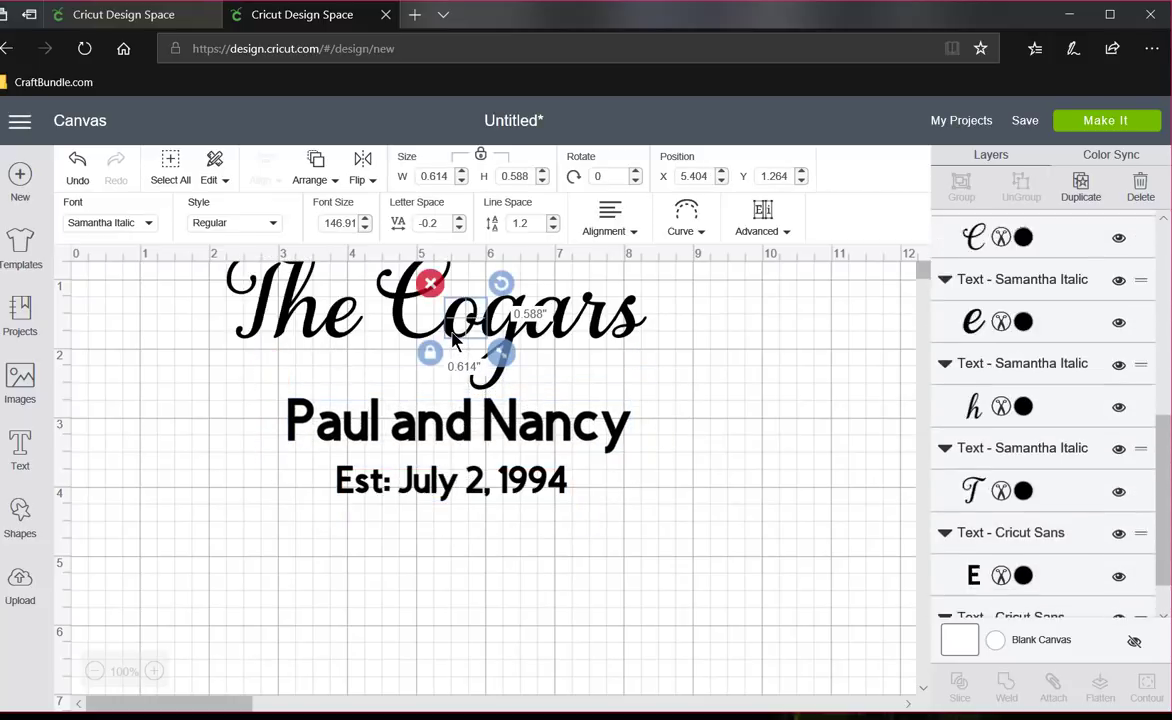
pyautogui.click(549, 355)
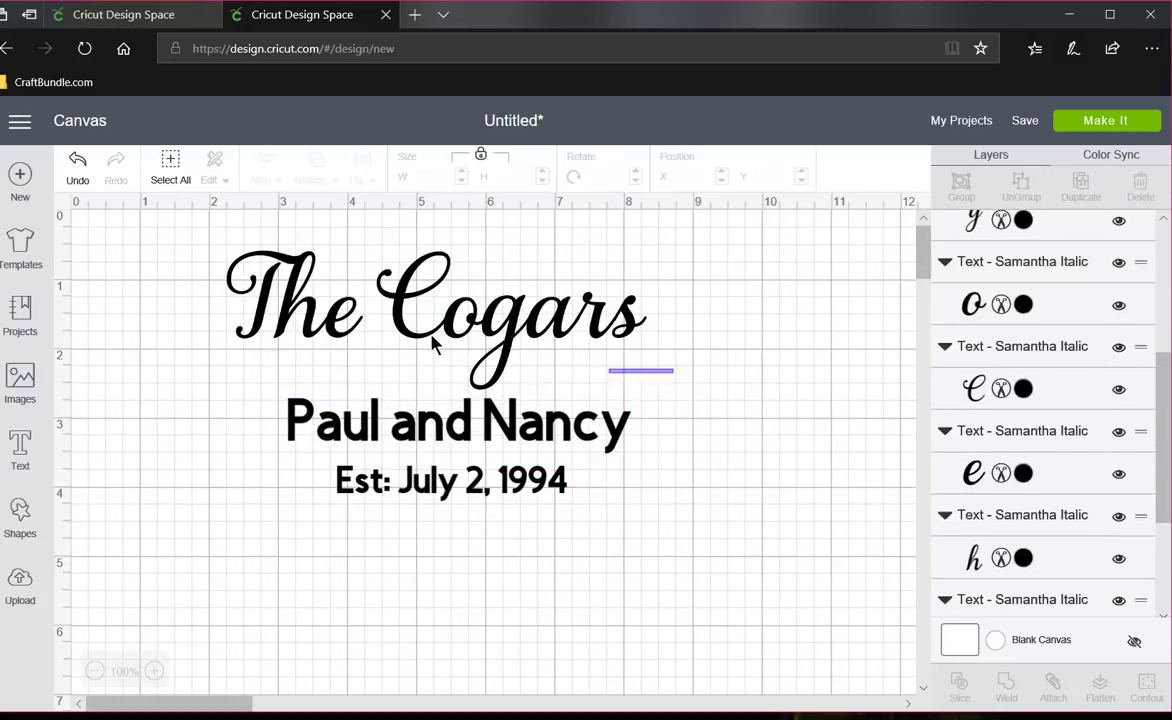
pyautogui.moveTo(672, 371); pyautogui.dragTo(230, 281)
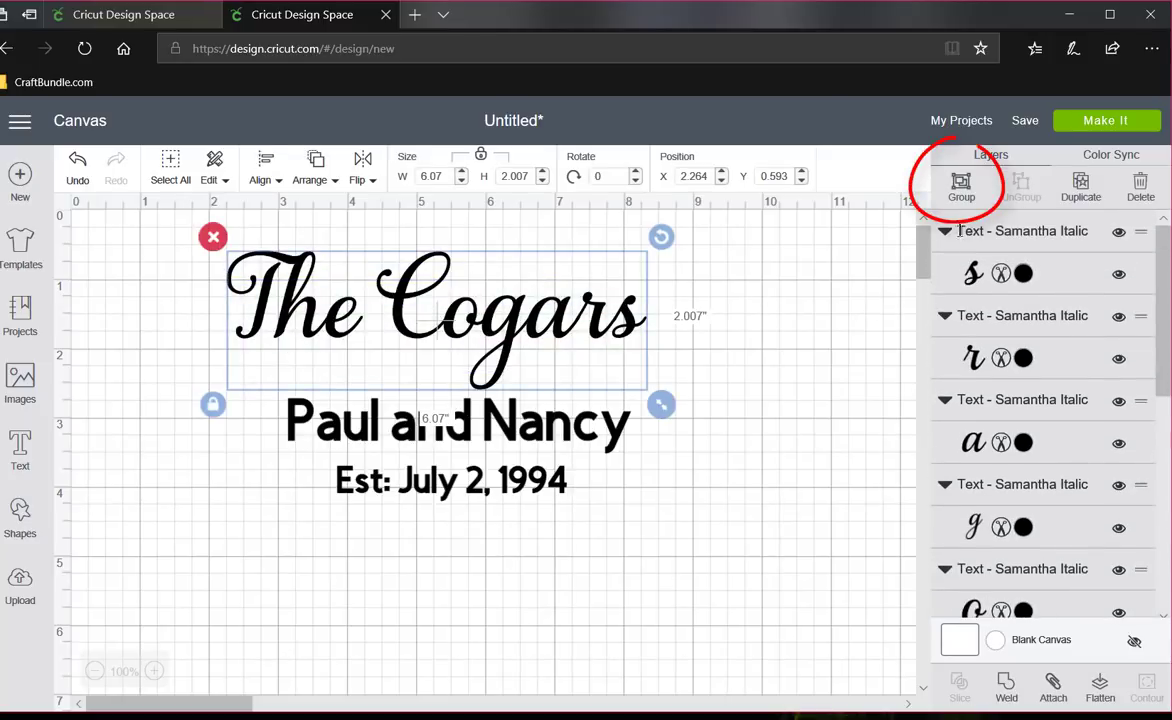
pyautogui.click(961, 186)
pyautogui.moveTo(521, 337); pyautogui.dragTo(547, 329)
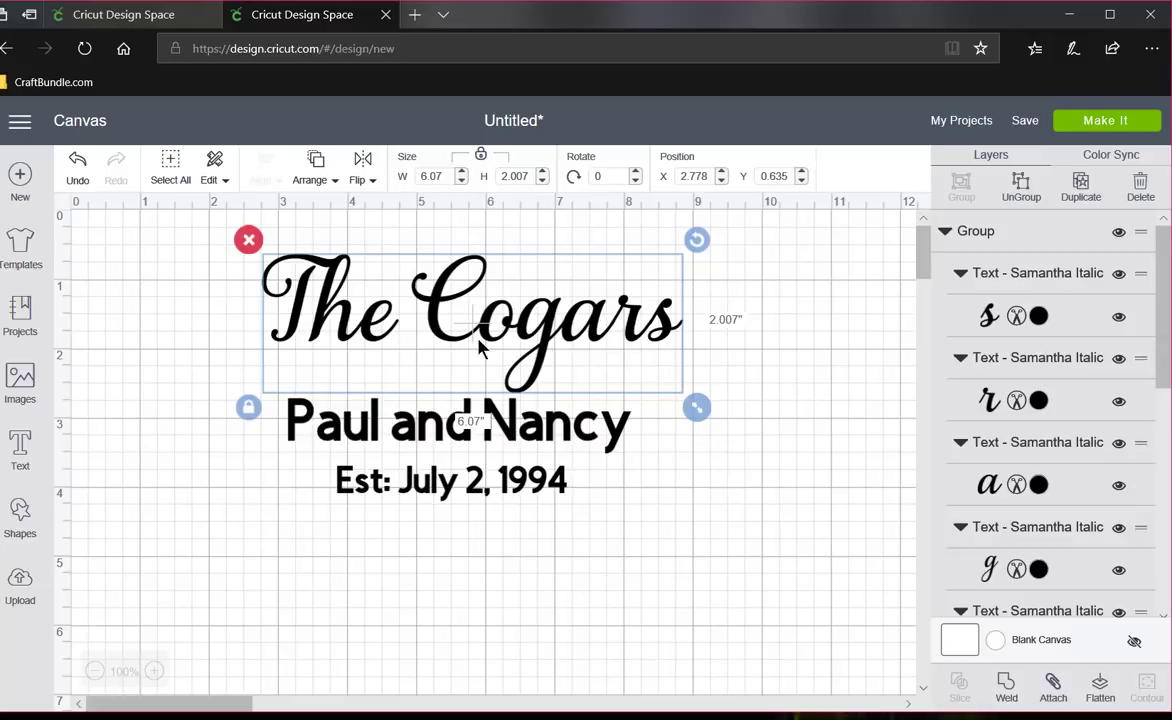
pyautogui.moveTo(537, 345); pyautogui.dragTo(538, 332)
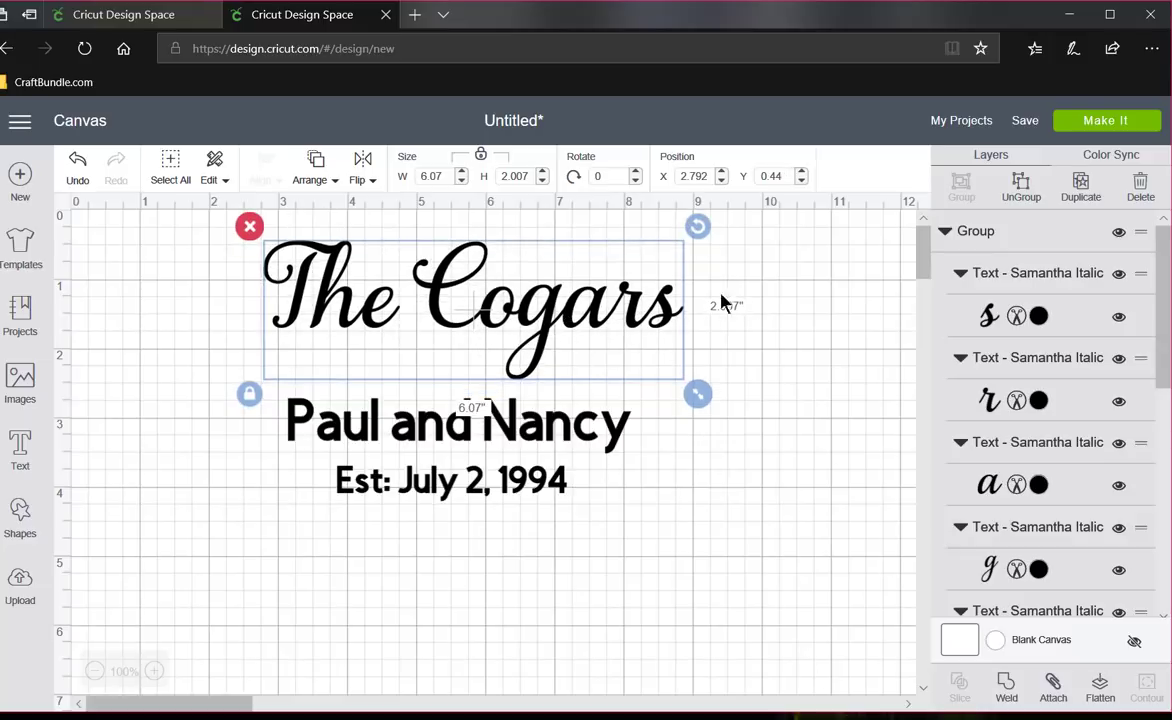
# - Preview the cutting mat, and attach all three lines on the canvas to keep their arrangement
pyautogui.click(1100, 124)
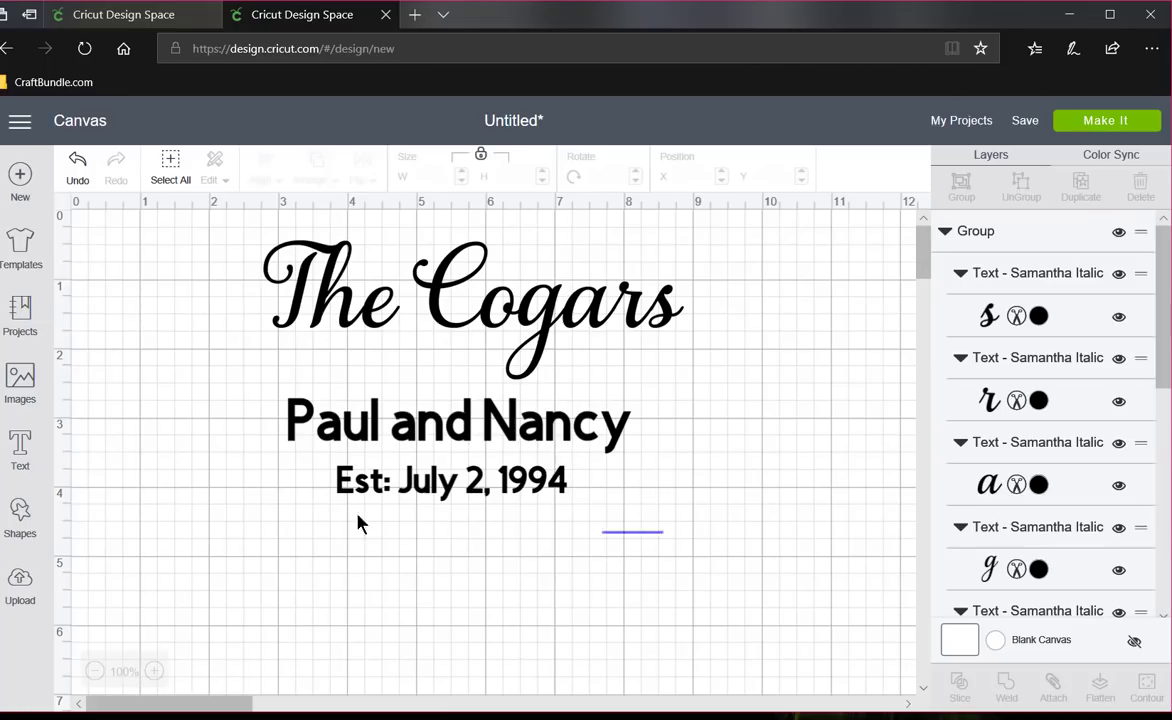
pyautogui.moveTo(663, 532); pyautogui.dragTo(254, 230)
pyautogui.click(1053, 686)
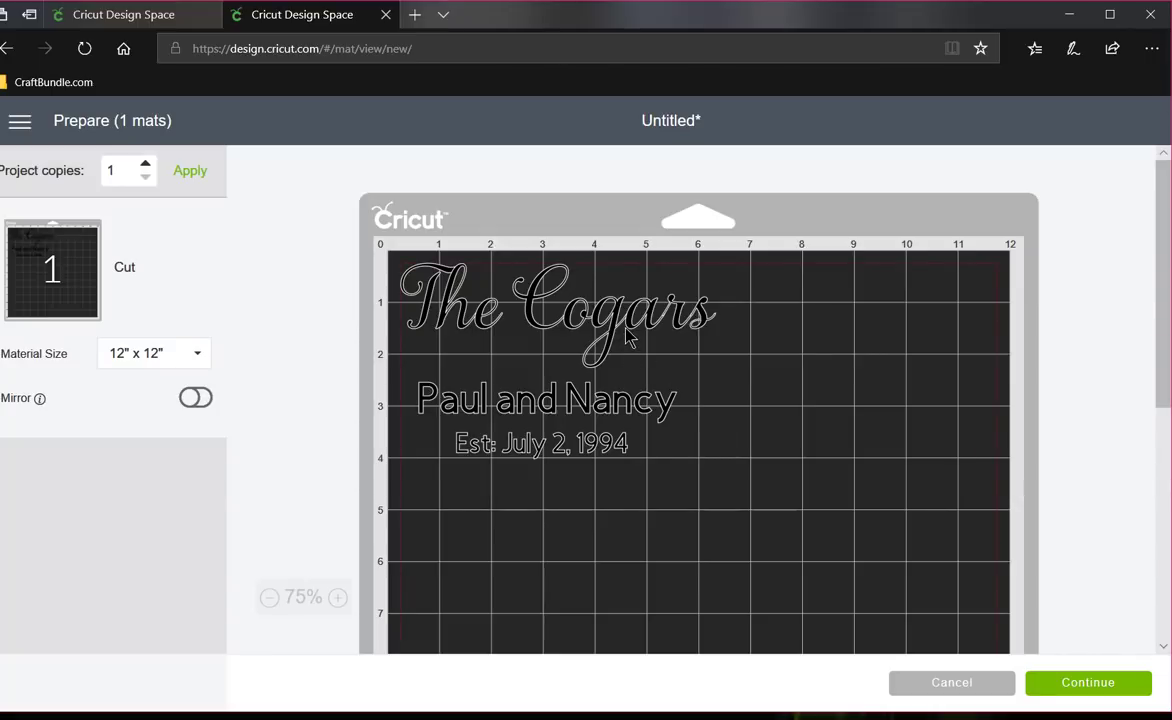
# - Examine the overlapping letter outlines of the attached family name up close in the mat preview
pyautogui.rightClick(214, 392)
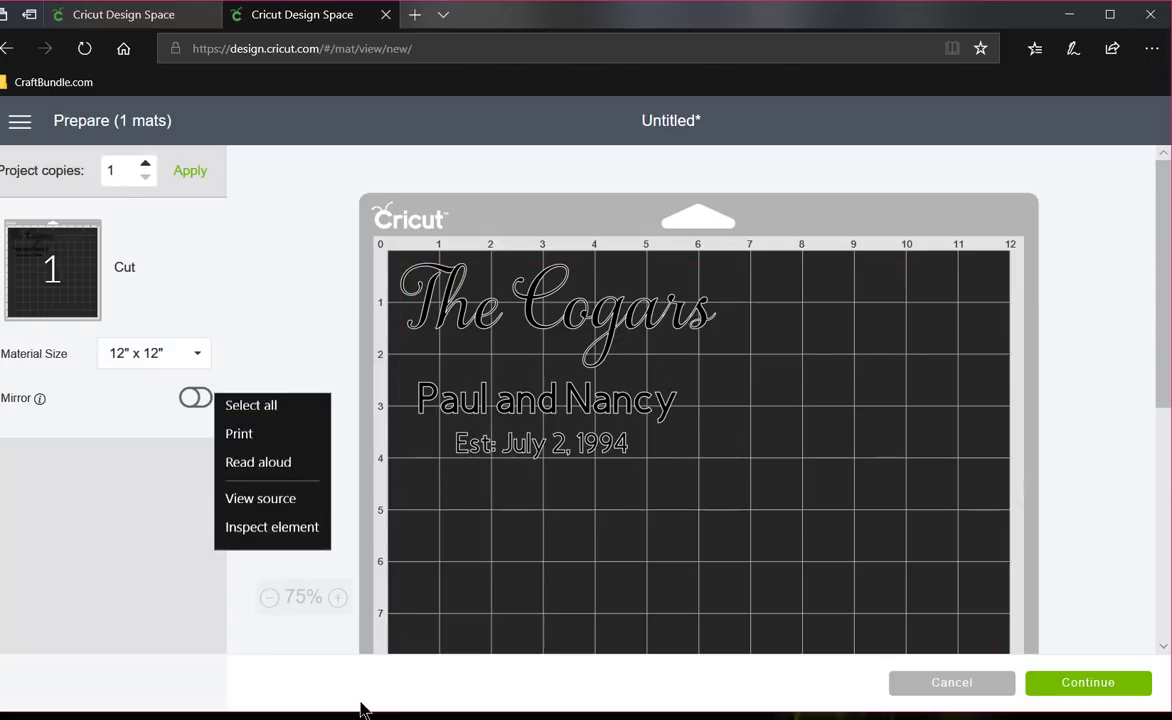
pyautogui.click(291, 669)
pyautogui.click(338, 598)
pyautogui.click(347, 598)
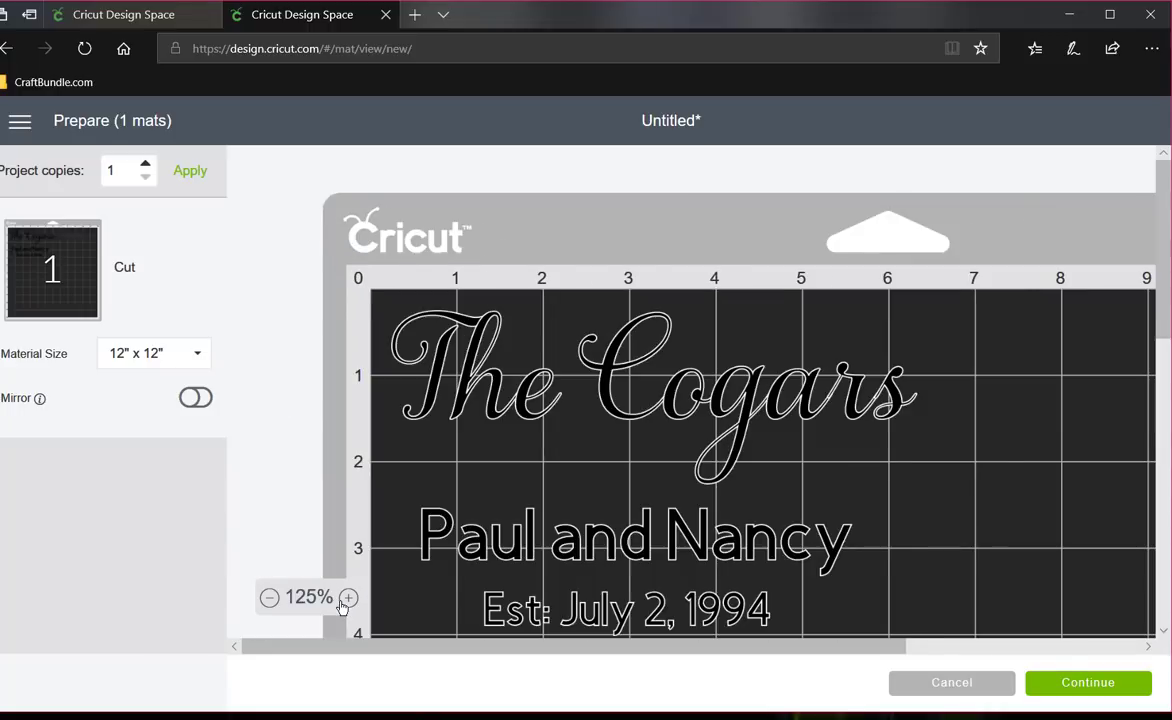
pyautogui.click(347, 598)
pyautogui.click(347, 598)
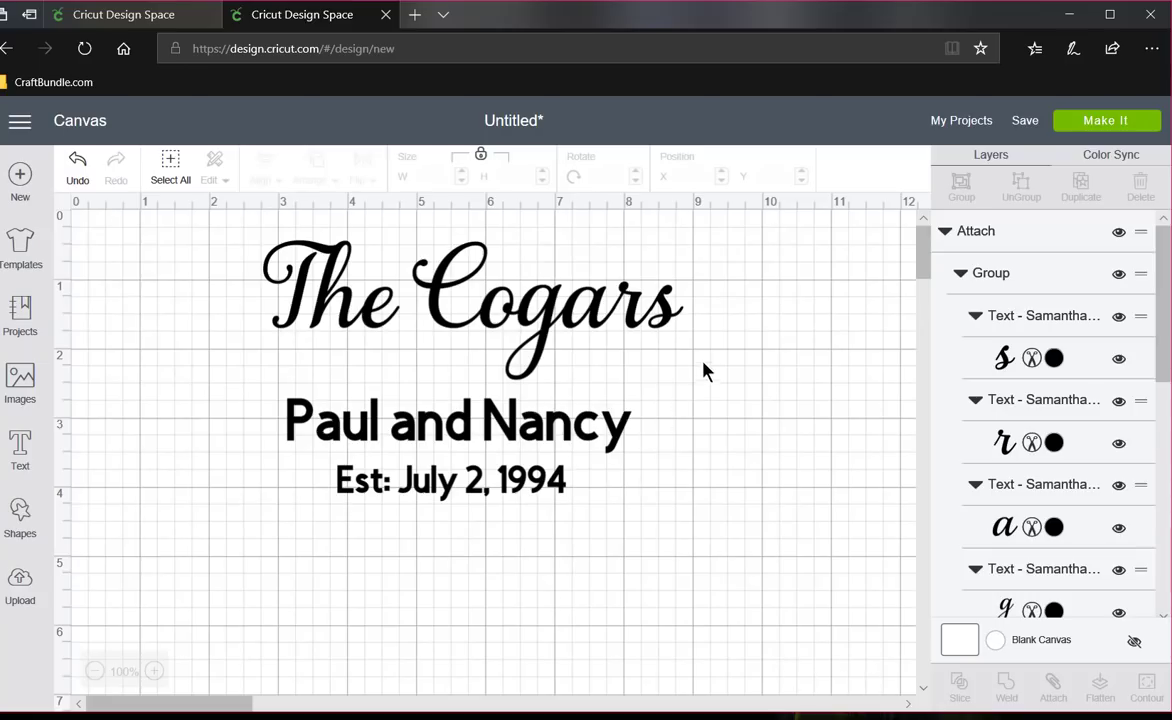
# - Weld the attached three-line design into a single shape
pyautogui.moveTo(703, 356); pyautogui.dragTo(238, 266)
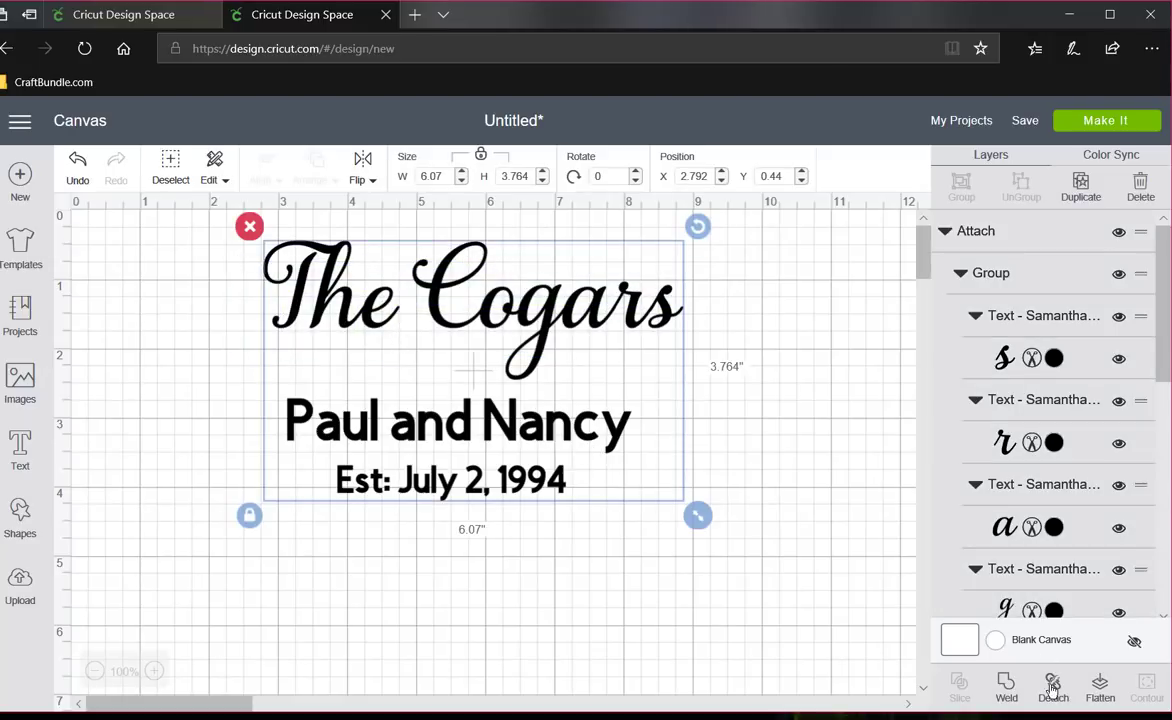
pyautogui.moveTo(714, 327); pyautogui.dragTo(220, 246)
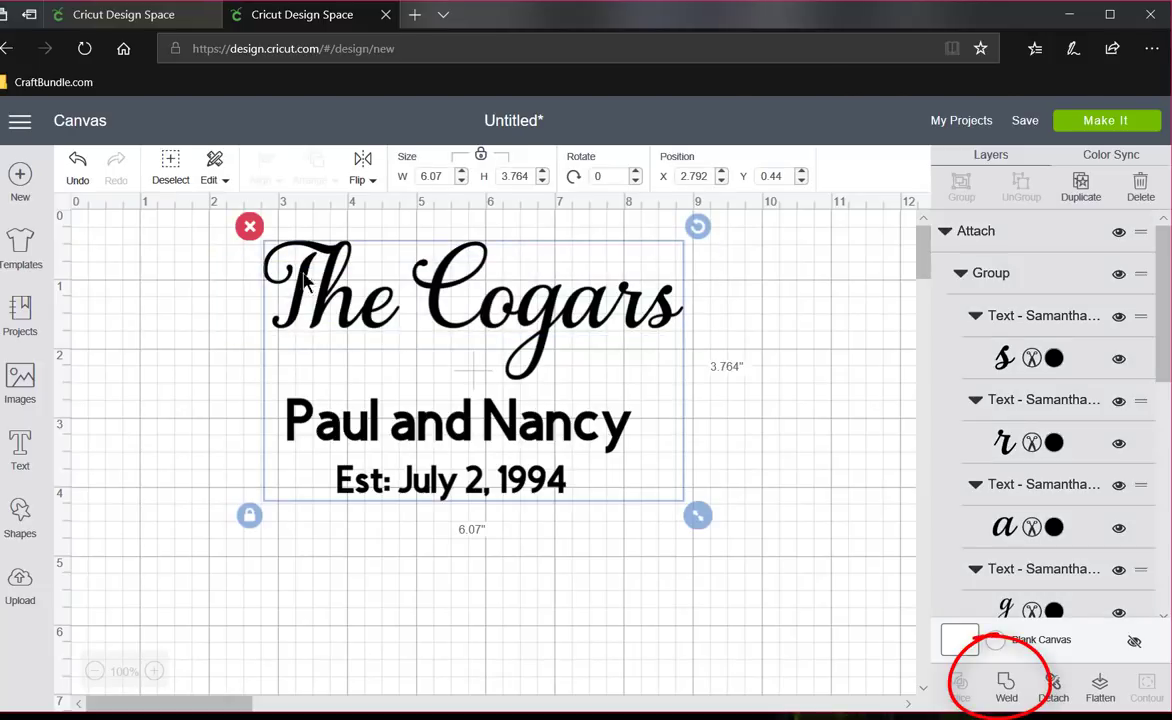
pyautogui.click(1008, 690)
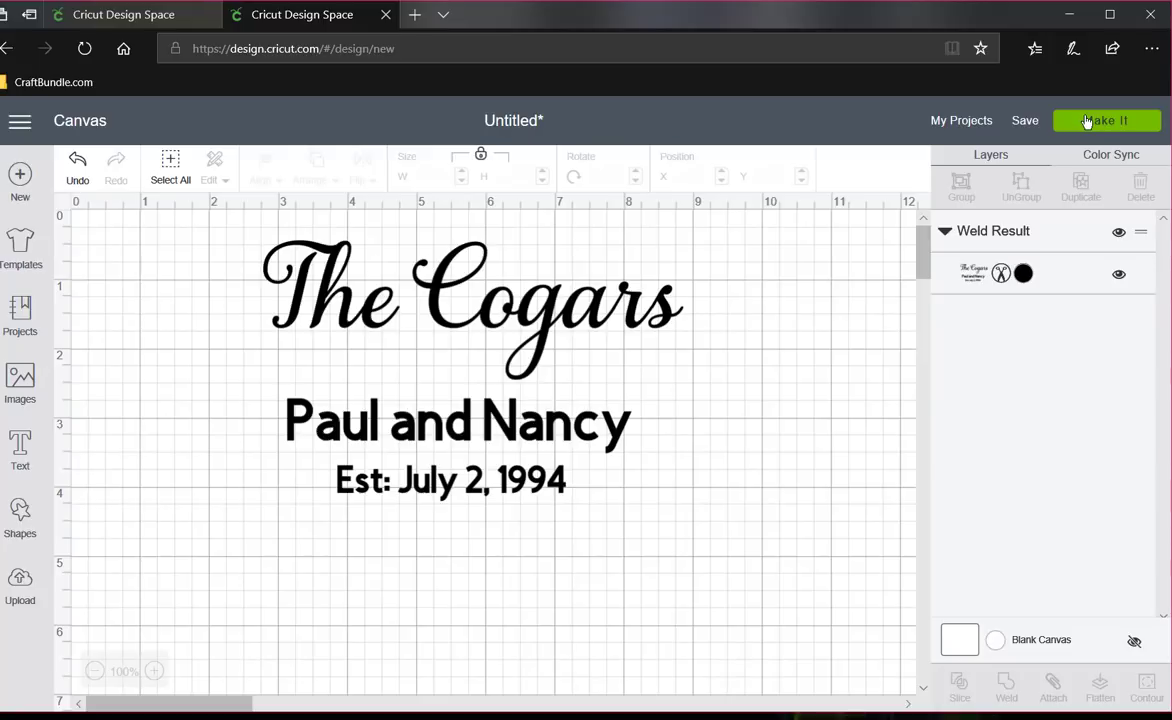
# - Examine the welded family name's cut outlines in the mat preview at 225% zoom
pyautogui.click(1088, 120)
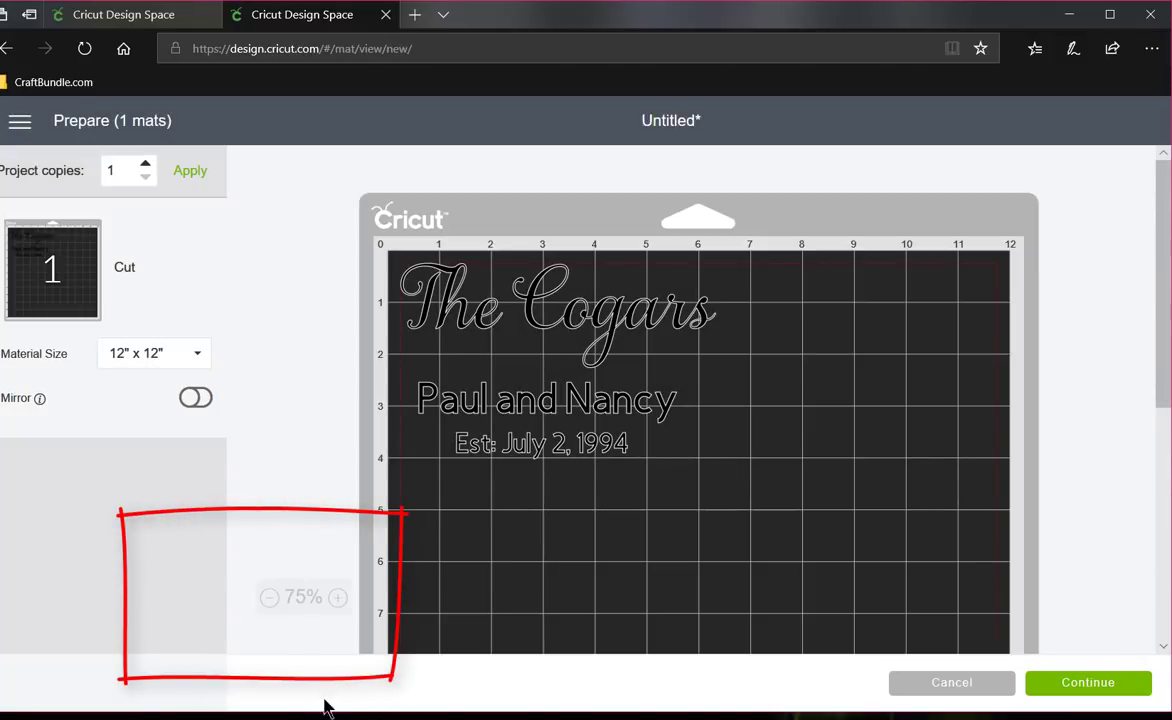
pyautogui.click(340, 600)
pyautogui.click(347, 599)
pyautogui.click(349, 599)
pyautogui.click(349, 599)
pyautogui.click(349, 599)
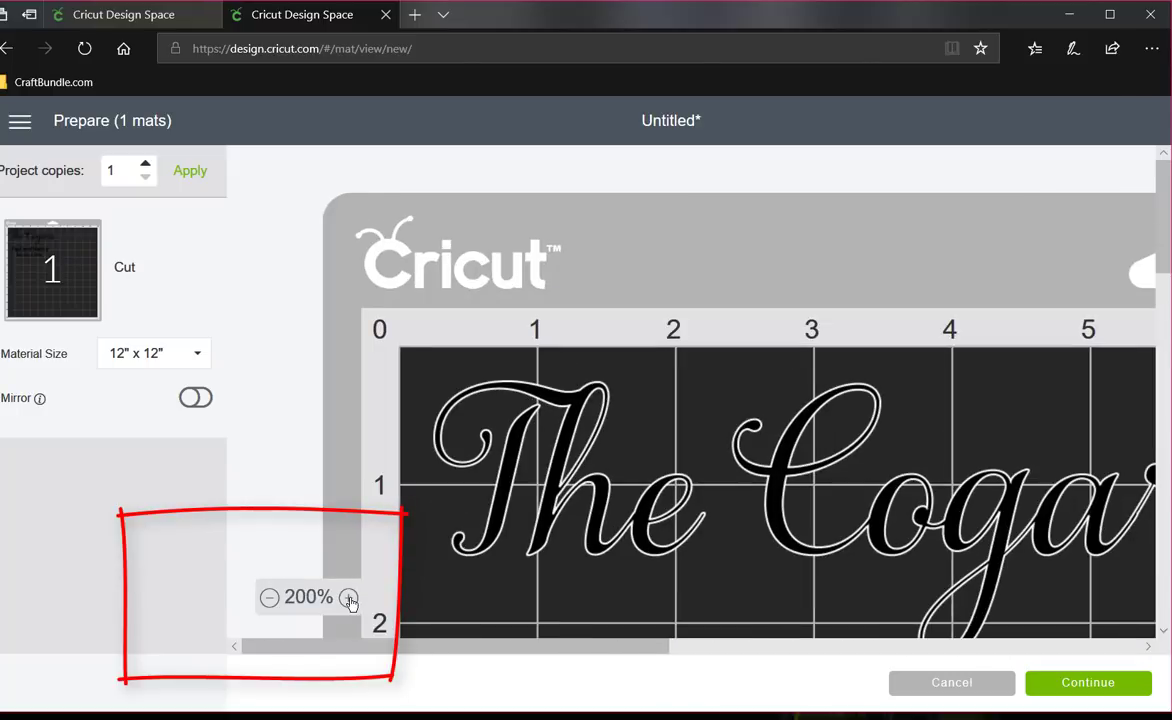
pyautogui.click(350, 599)
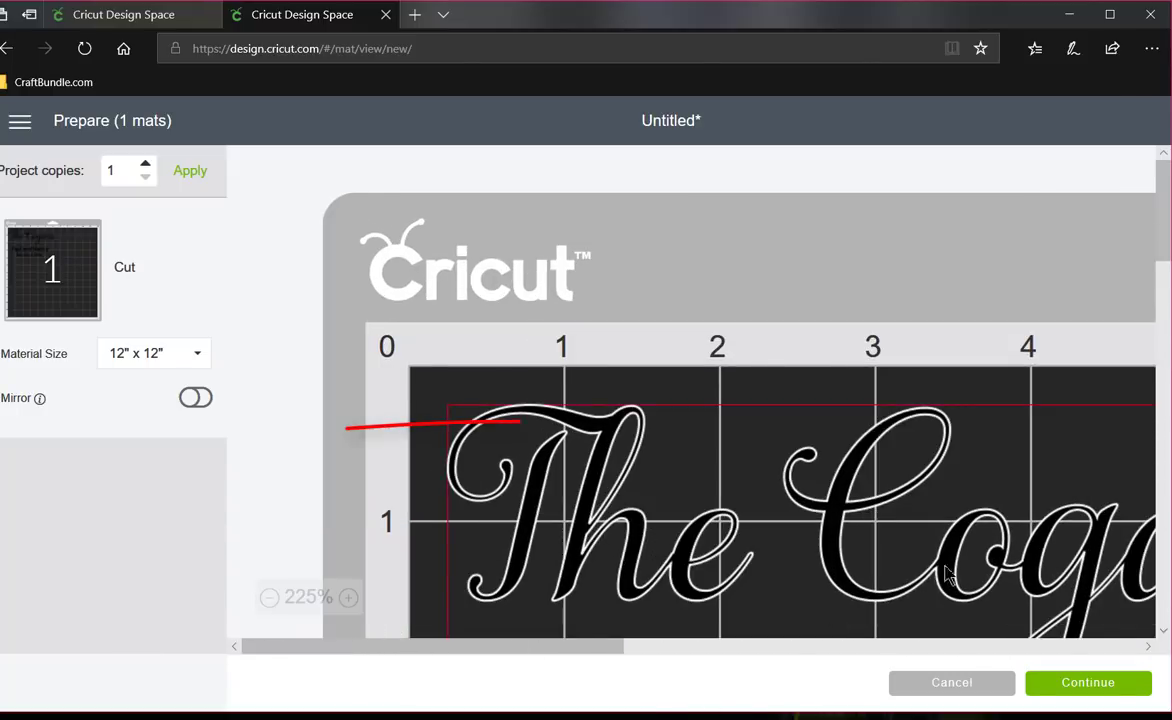